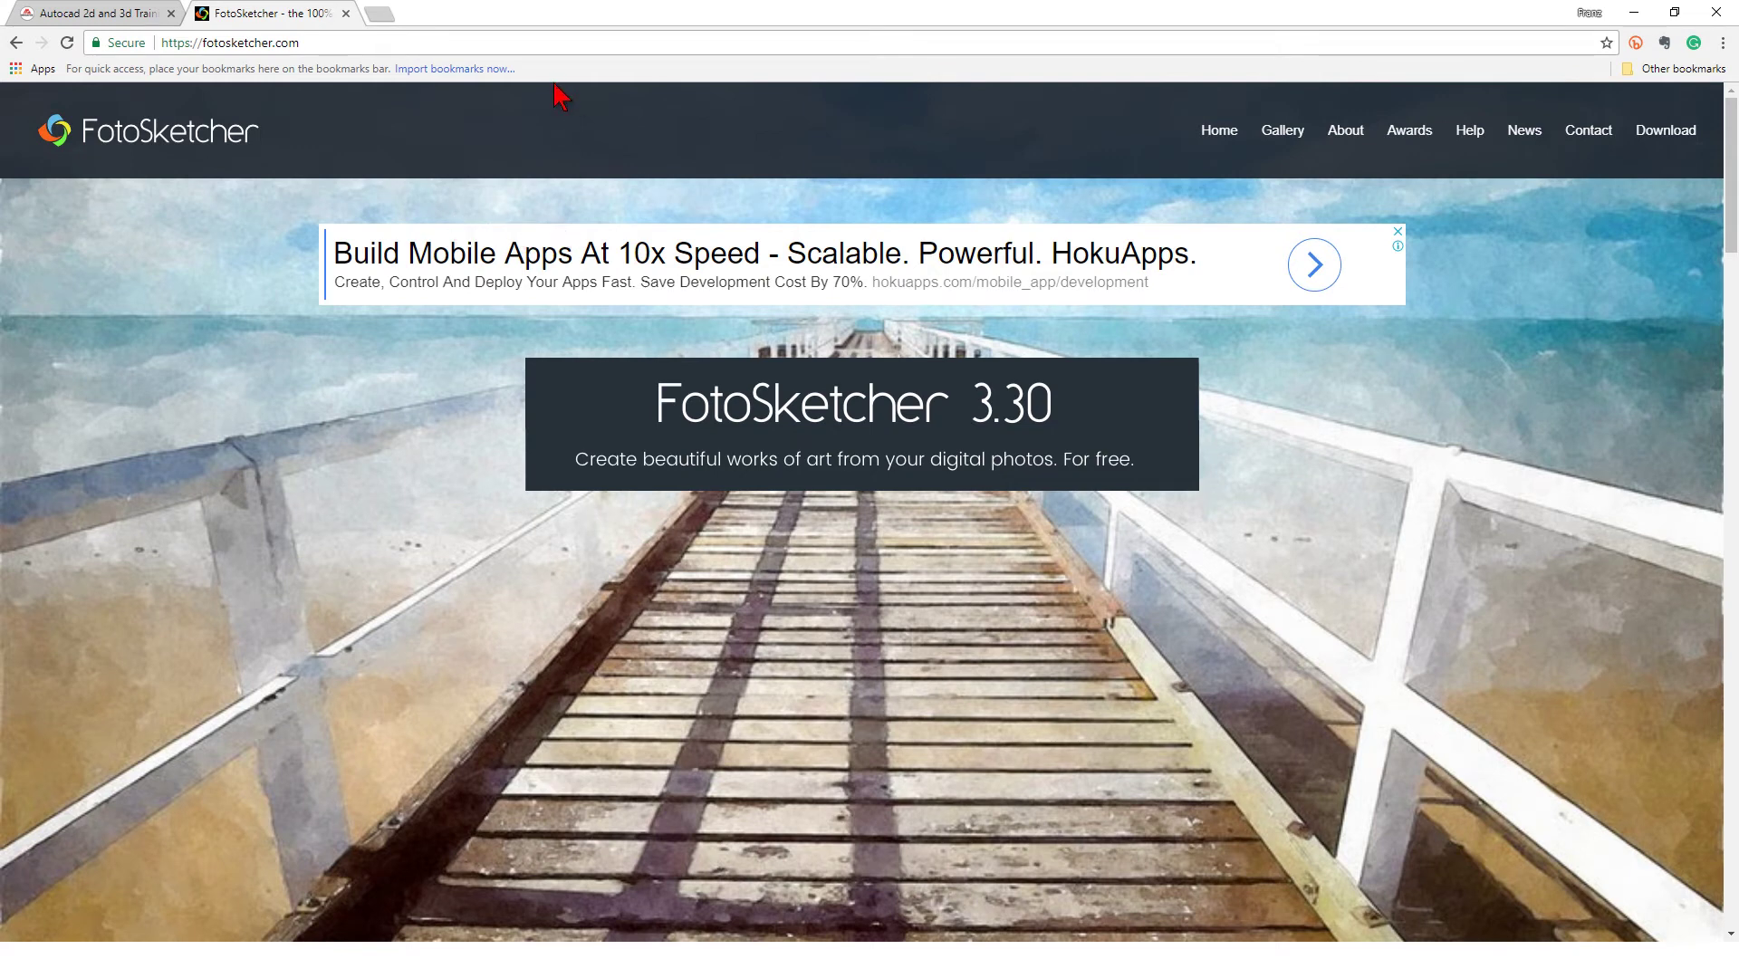
Open the FotoSketcher download page listing the full and portable 3.30 versions.
{"action": "left_click", "coordinate": [1674, 132]}
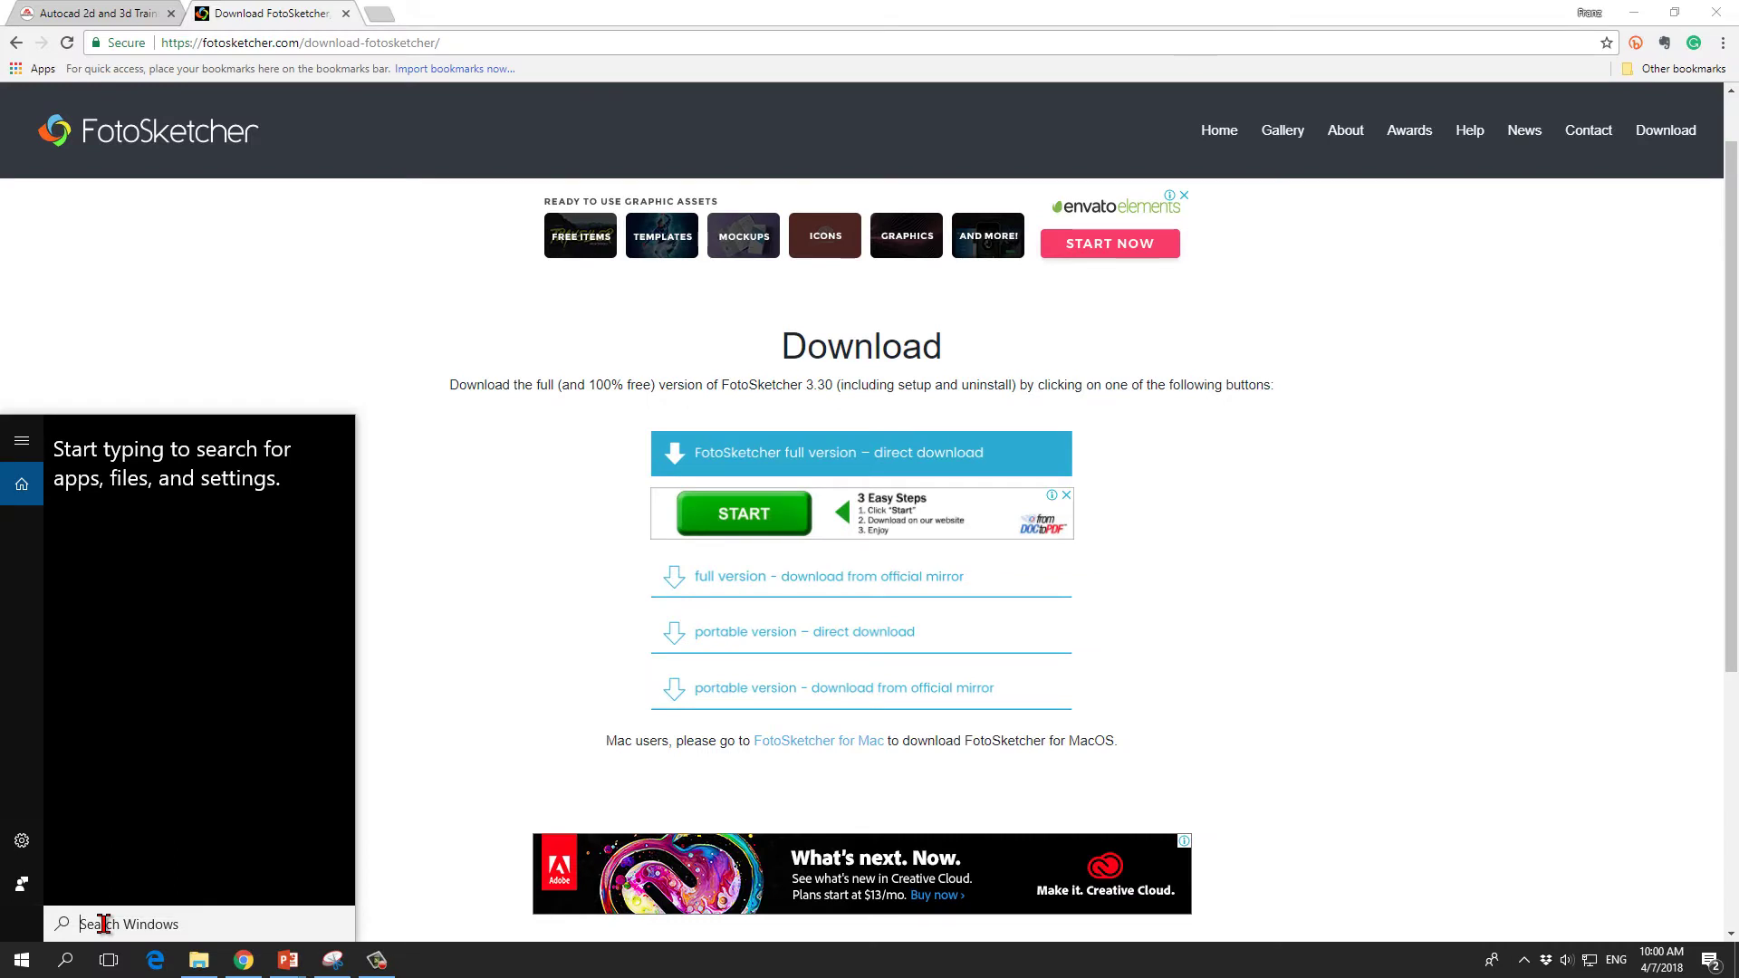
Search Windows for 'foto' and launch FotoSketcher from the best match.
{"action": "type", "text": "fotosk"}
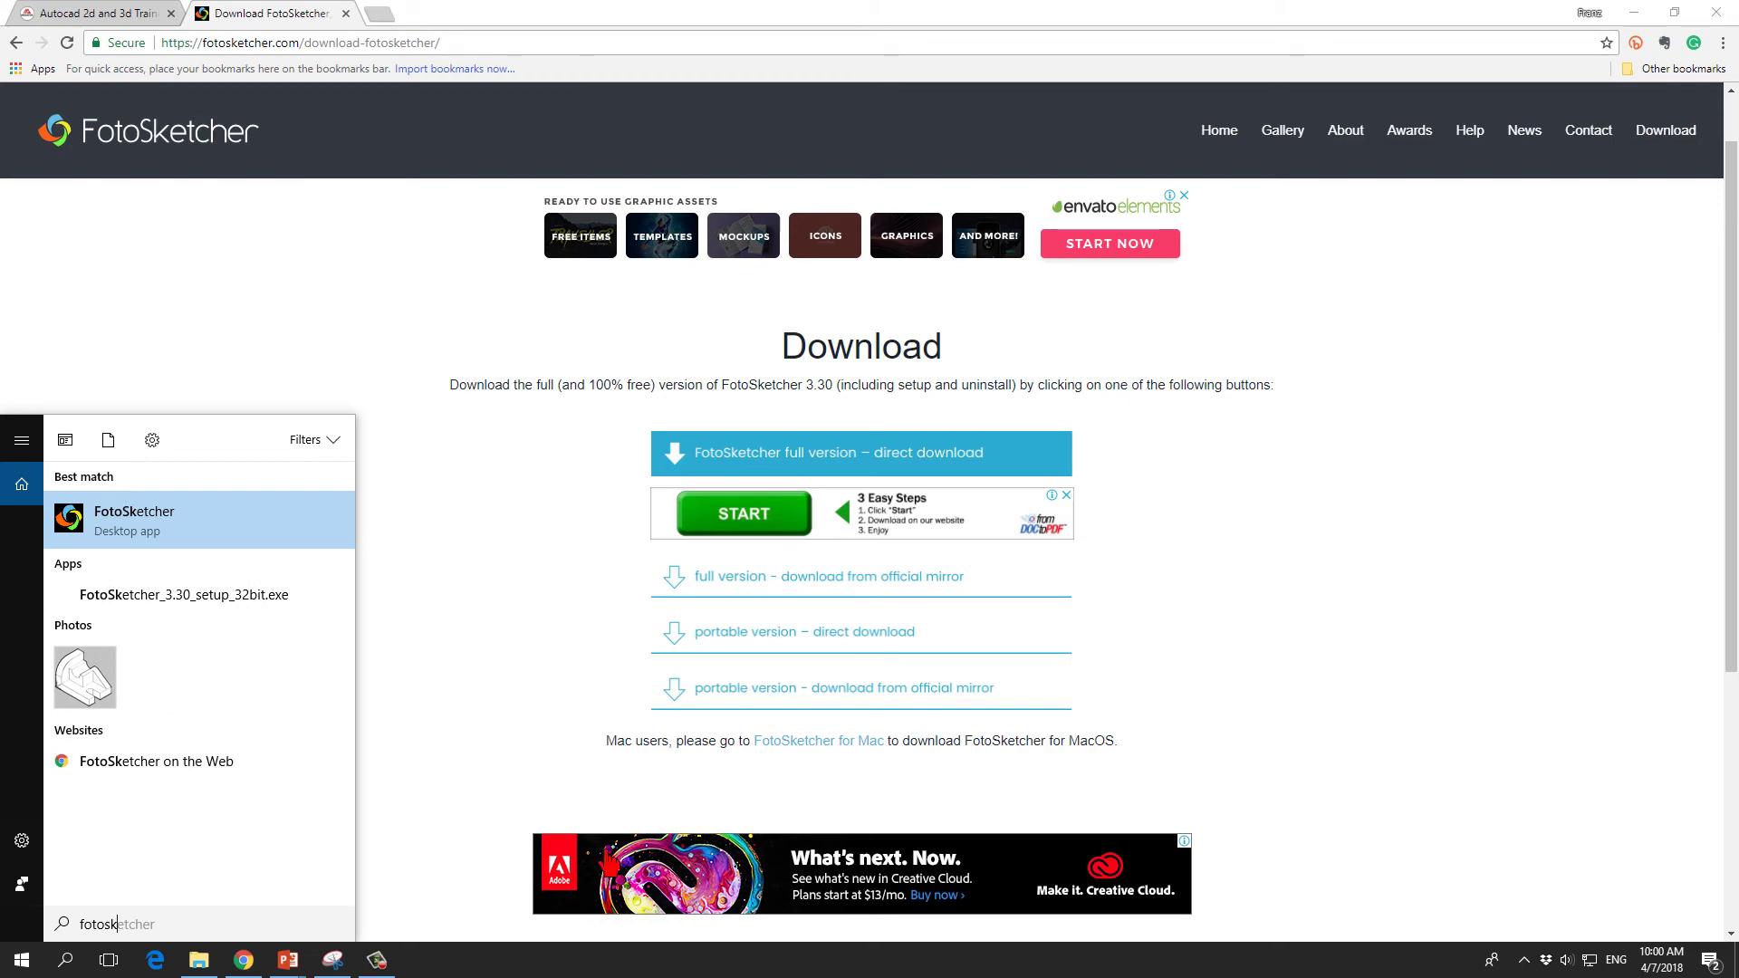
{"action": "left_click", "coordinate": [130, 527]}
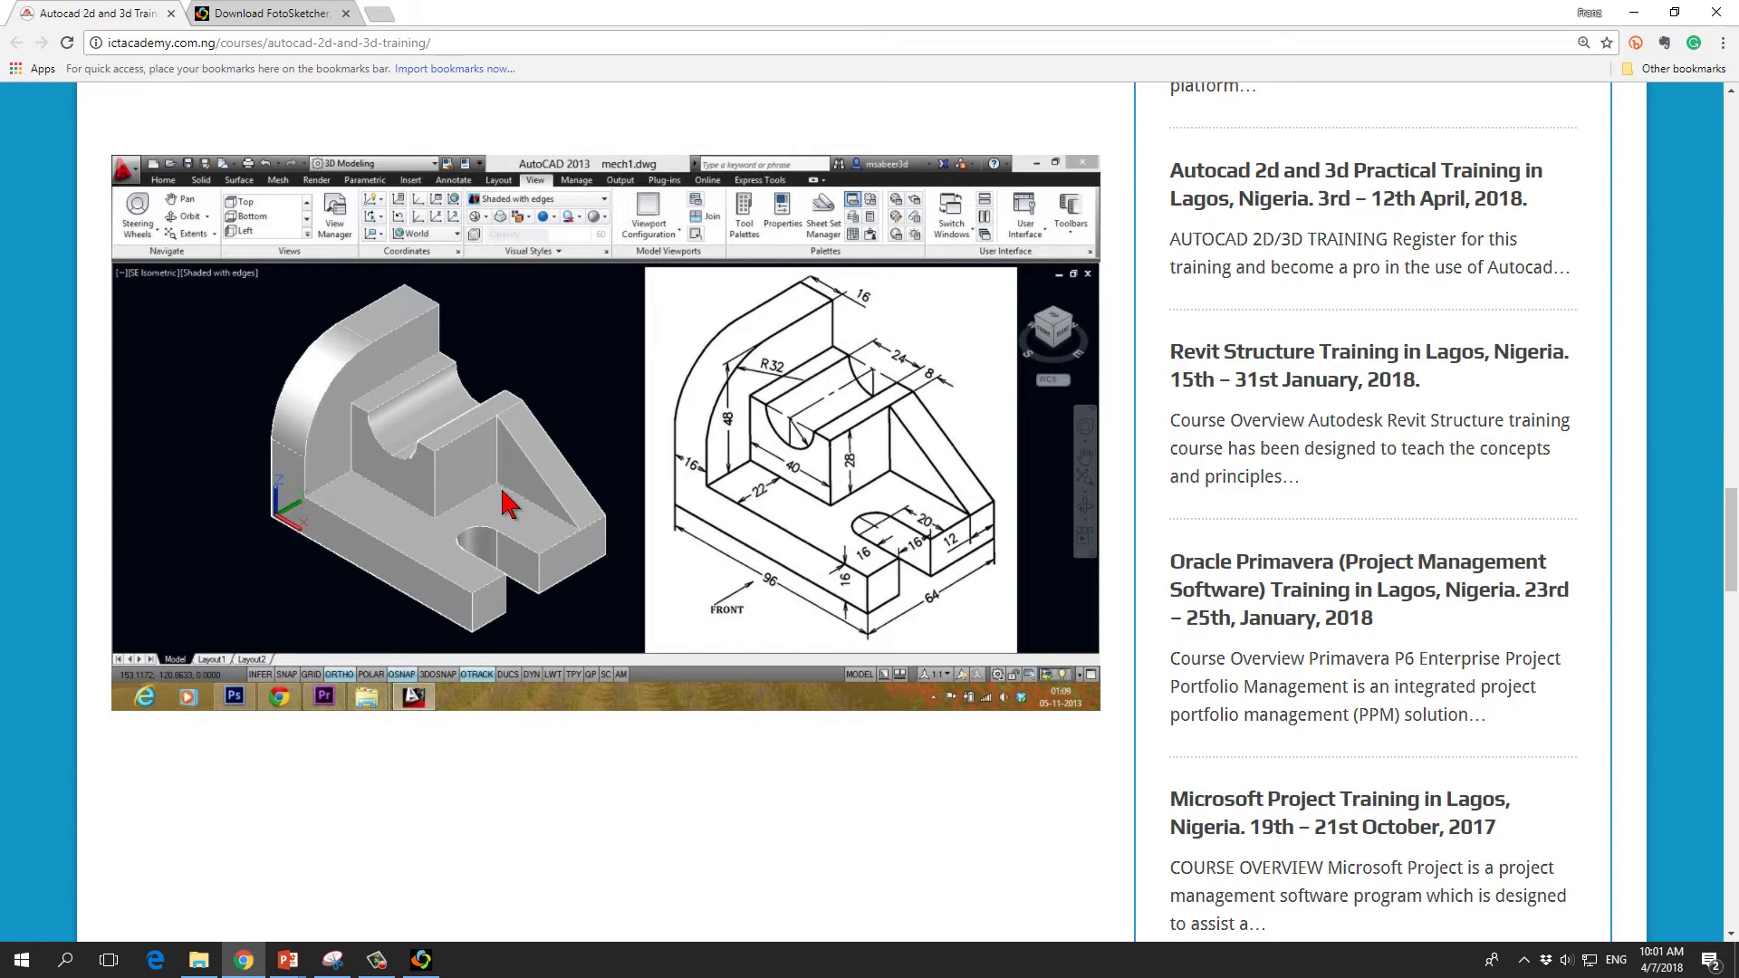
Search Windows for 'snipp' and launch Snipping Tool.
{"action": "left_click", "coordinate": [65, 960]}
{"action": "type", "text": "snipp"}
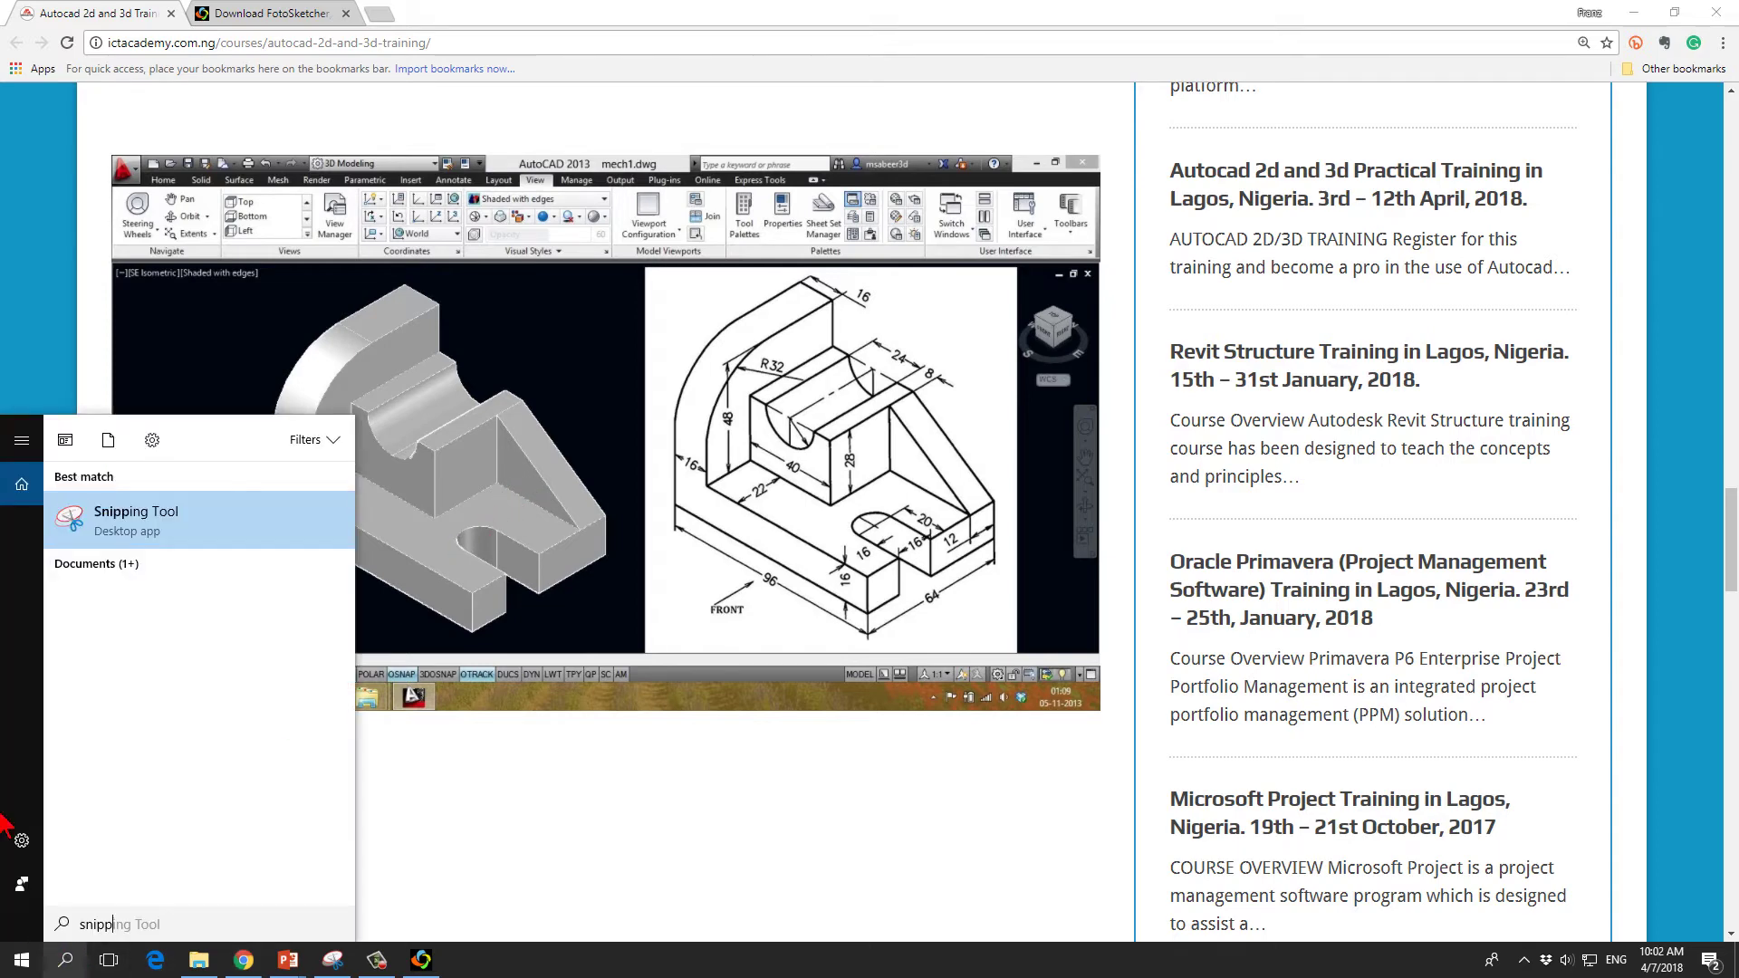
{"action": "left_click", "coordinate": [145, 521]}
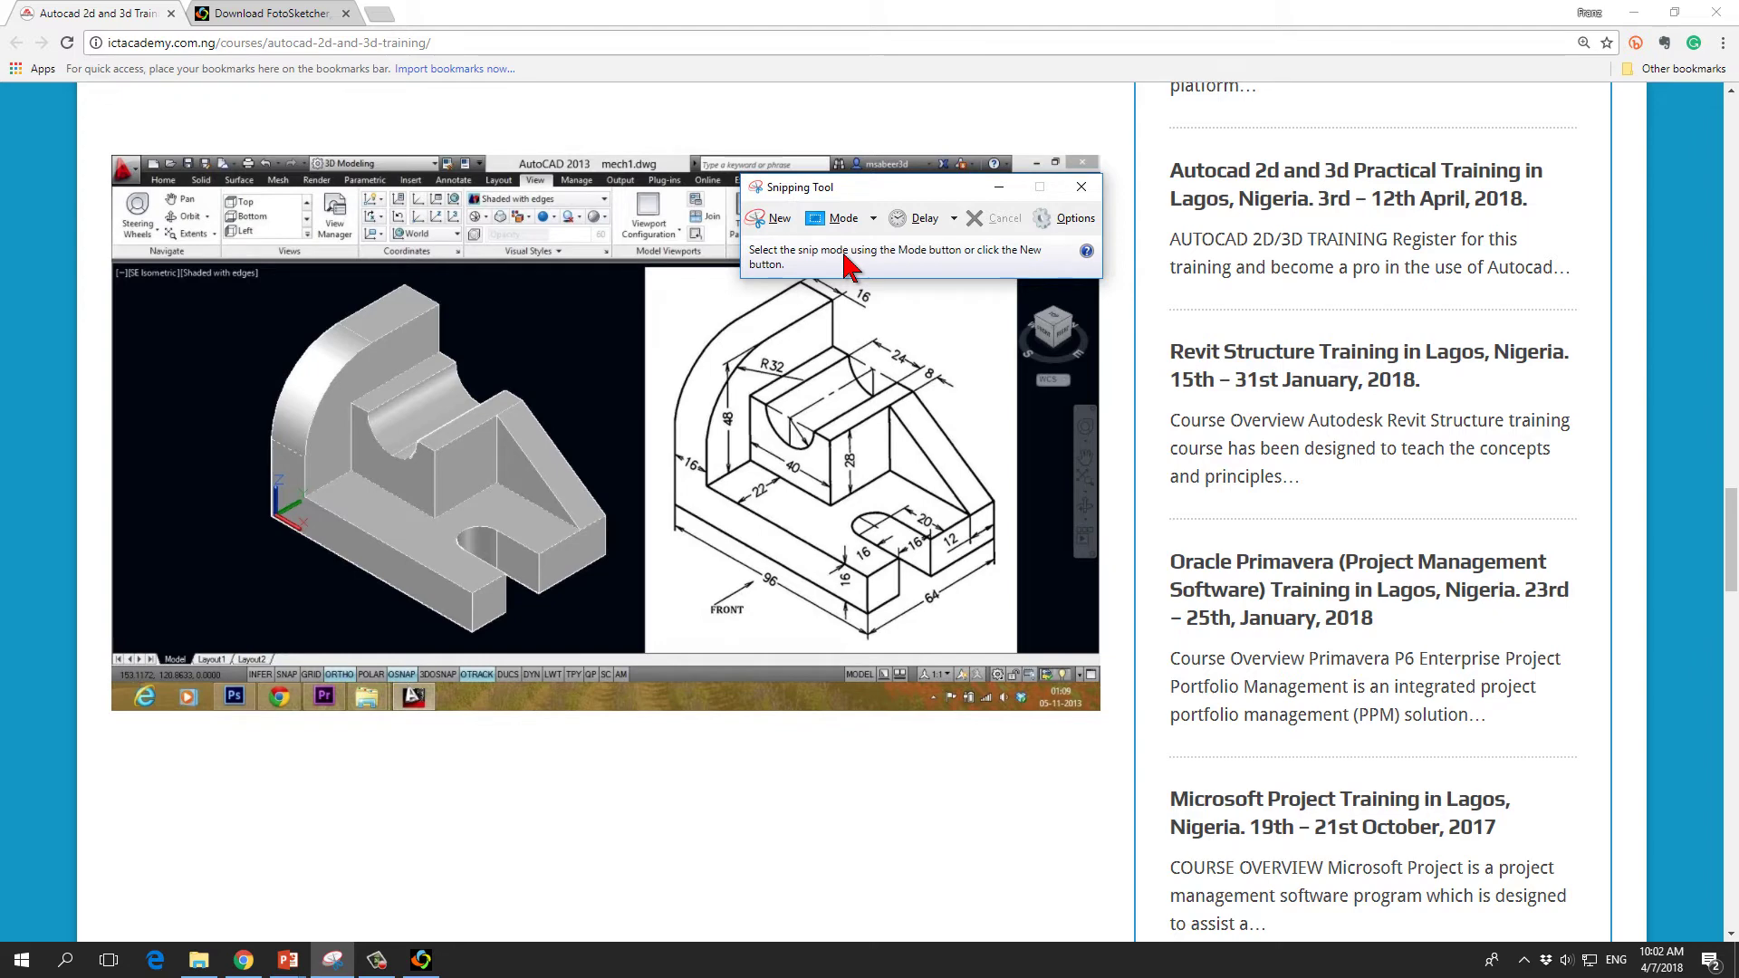
Snip the grey 3D part on black and copy the snip to the clipboard.
{"action": "left_click", "coordinate": [768, 227]}
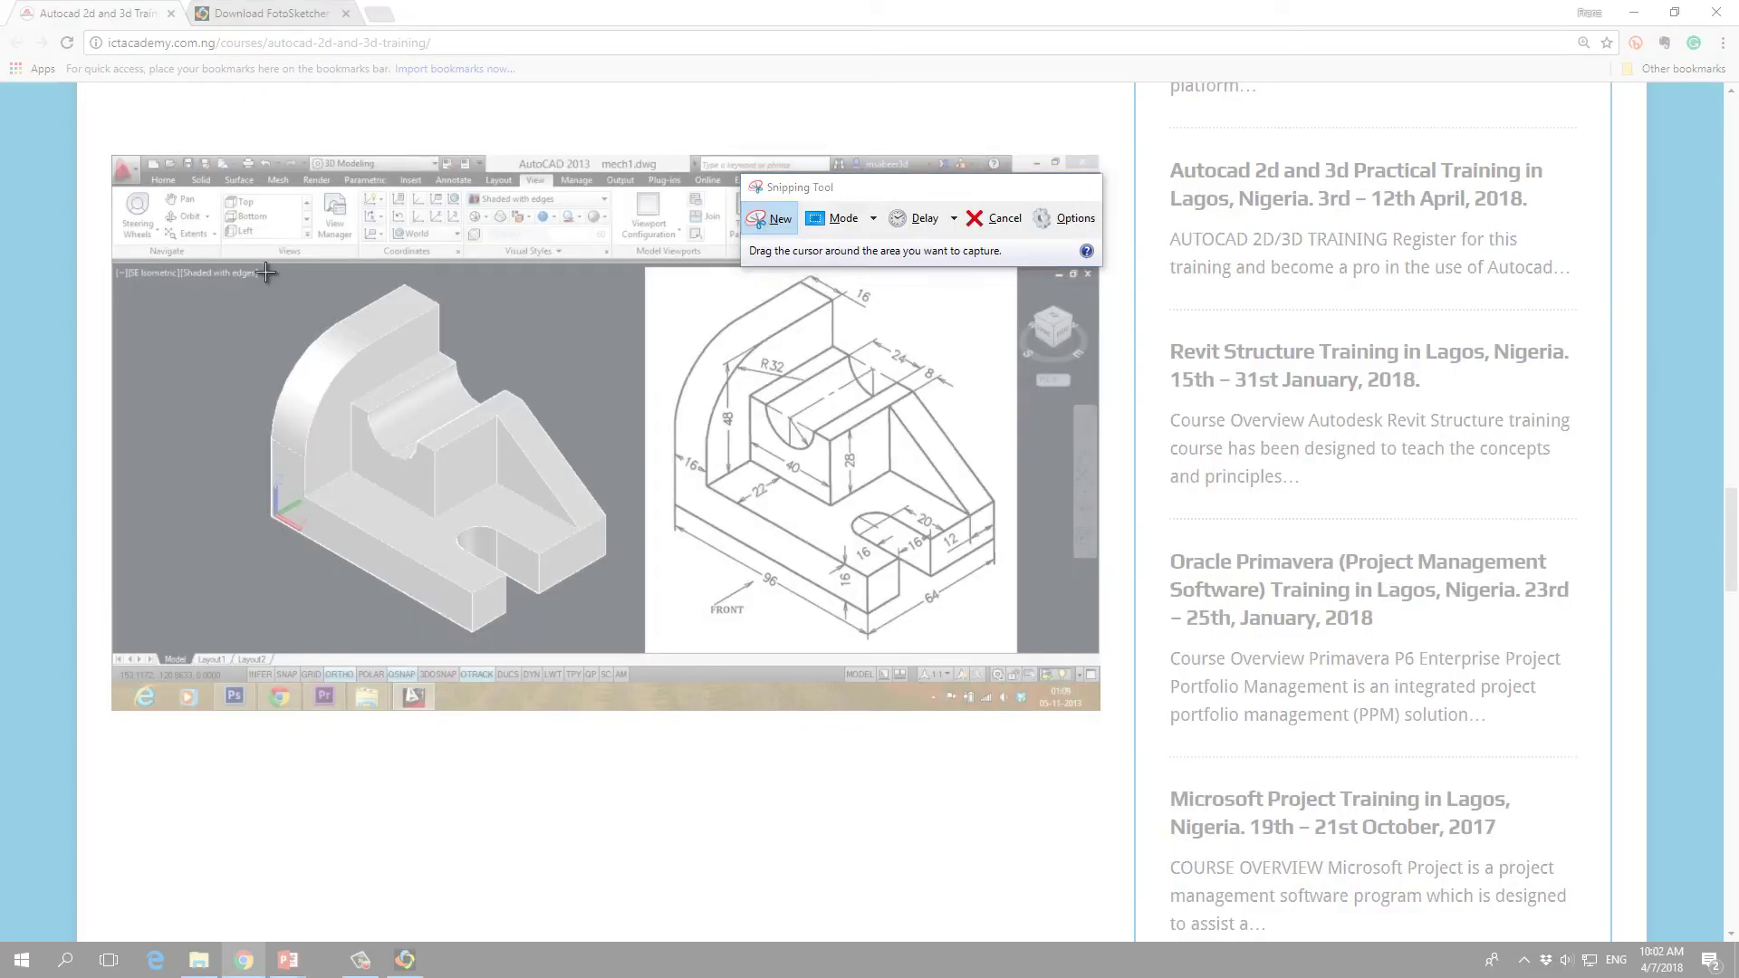
{"action": "left_click_drag", "start_coordinate": [265, 273], "coordinate": [628, 646]}
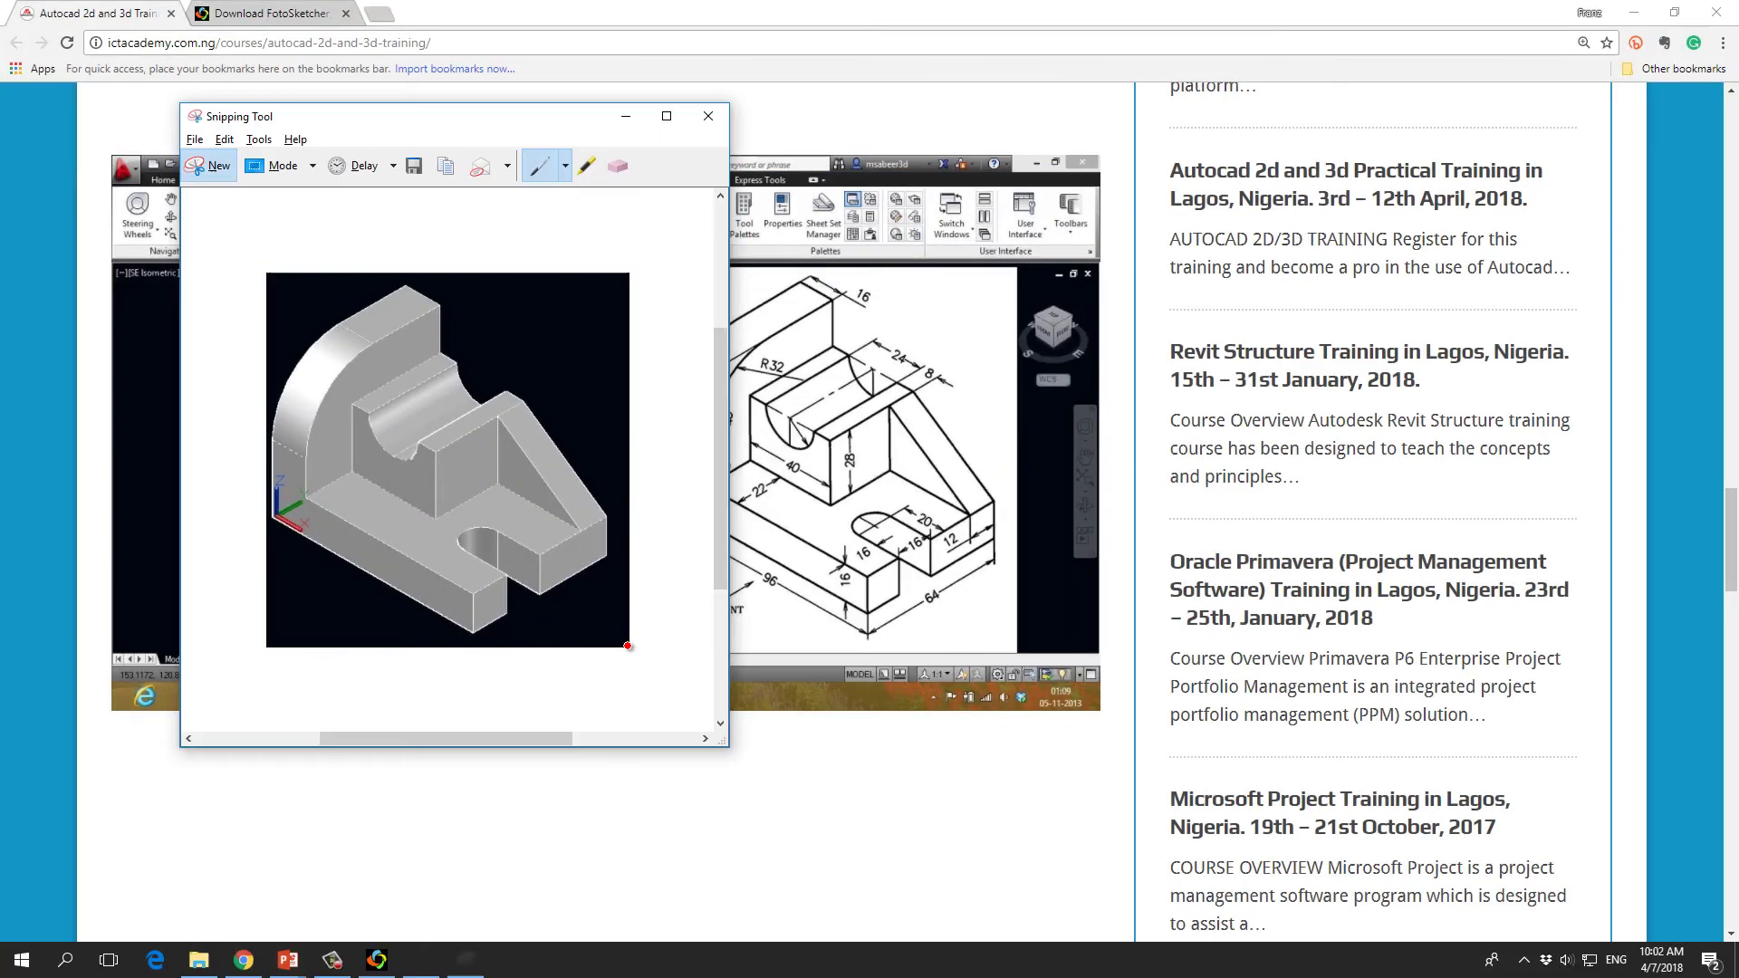
{"action": "left_click", "coordinate": [210, 167]}
{"action": "left_click_drag", "start_coordinate": [265, 279], "coordinate": [631, 654]}
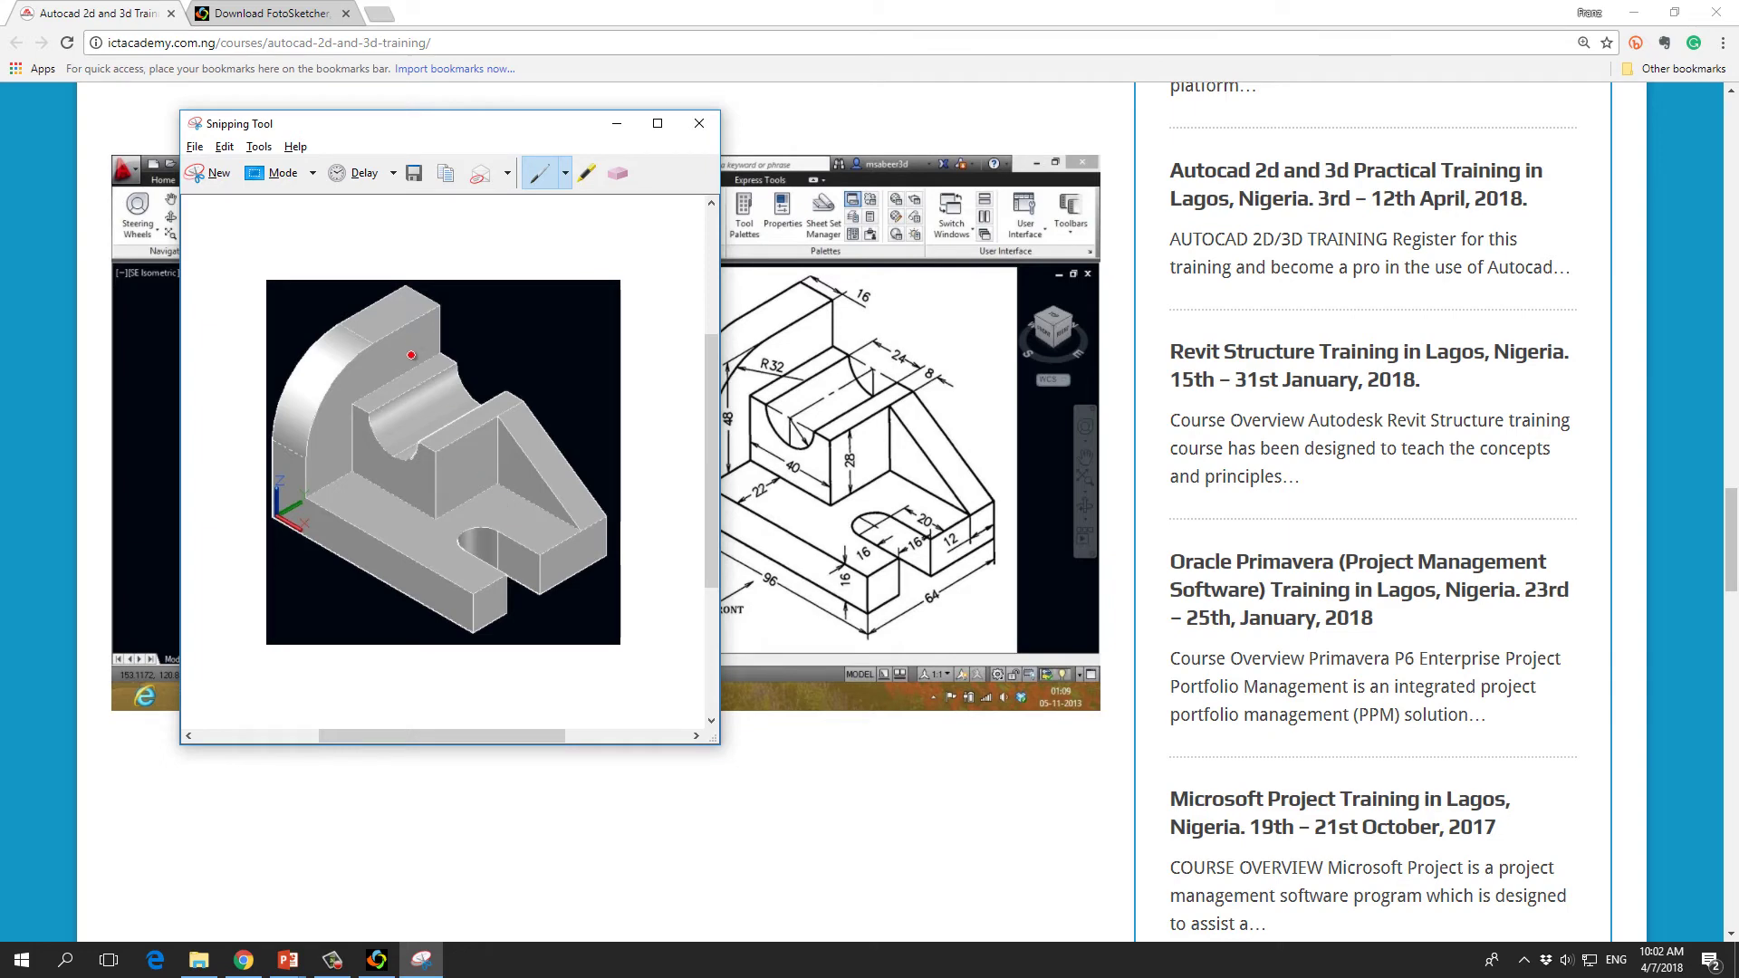
{"action": "left_click", "coordinate": [224, 146]}
{"action": "left_click", "coordinate": [246, 169]}
Paste the captured part into FotoSketcher and lower the edge and colour intensity sliders.
{"action": "key", "text": "alt+Tab"}
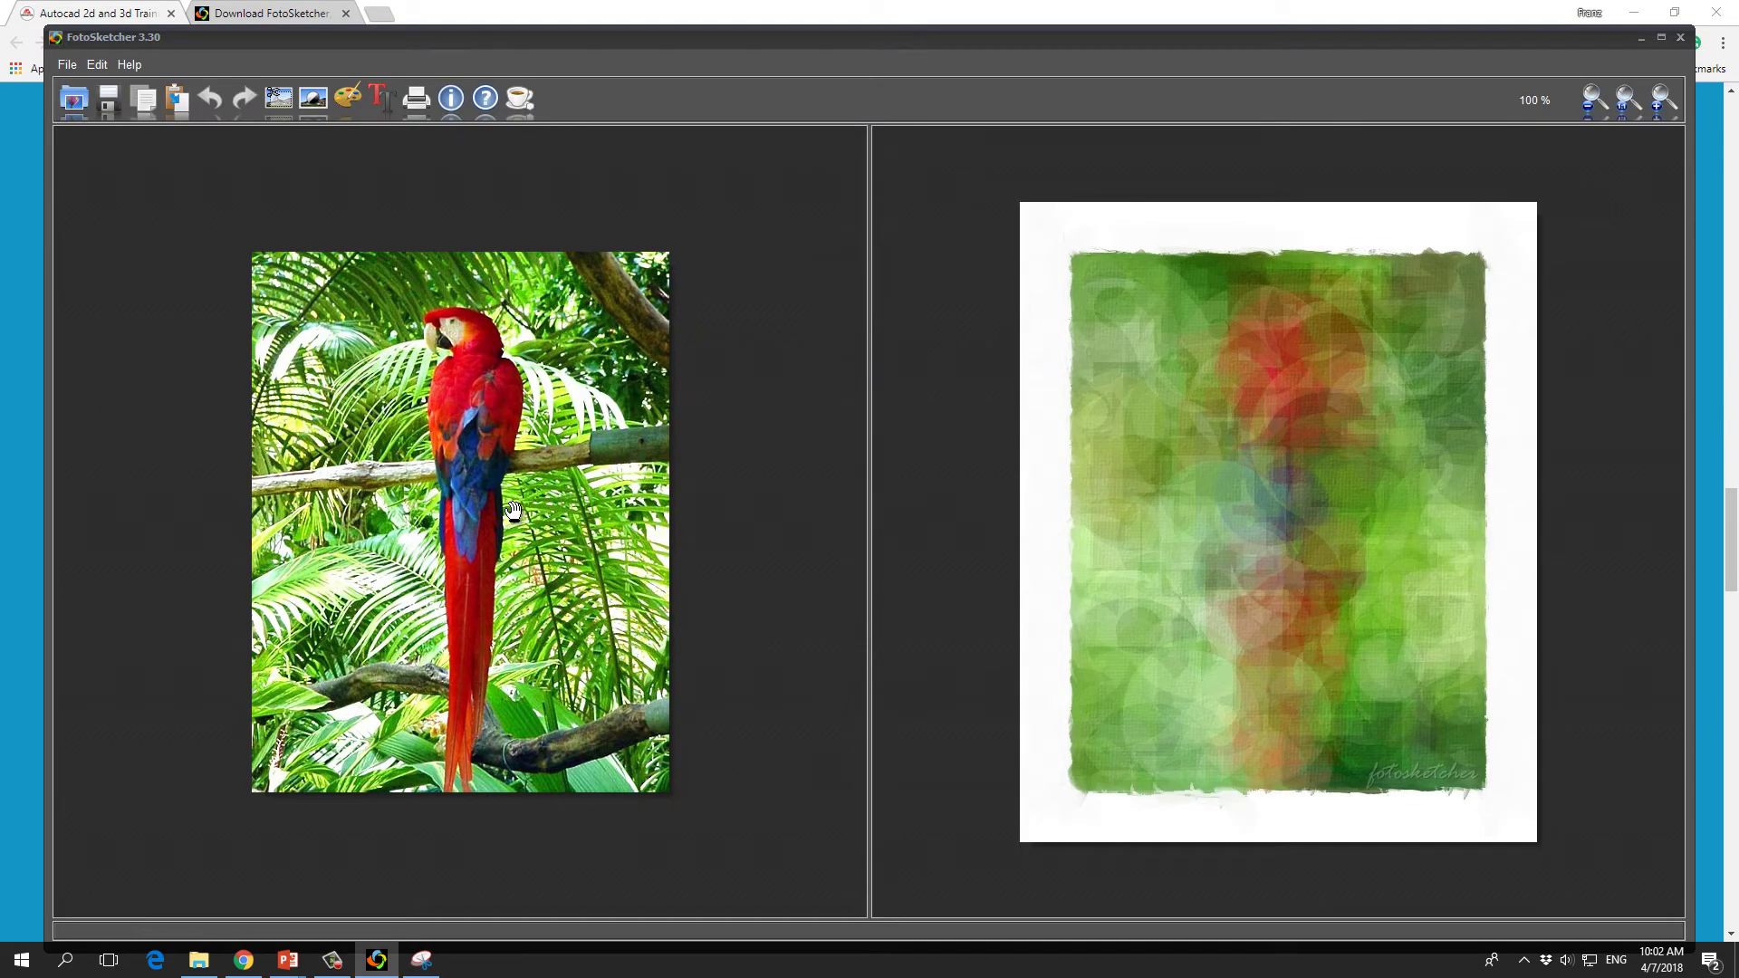
{"action": "key", "text": "ctrl+v"}
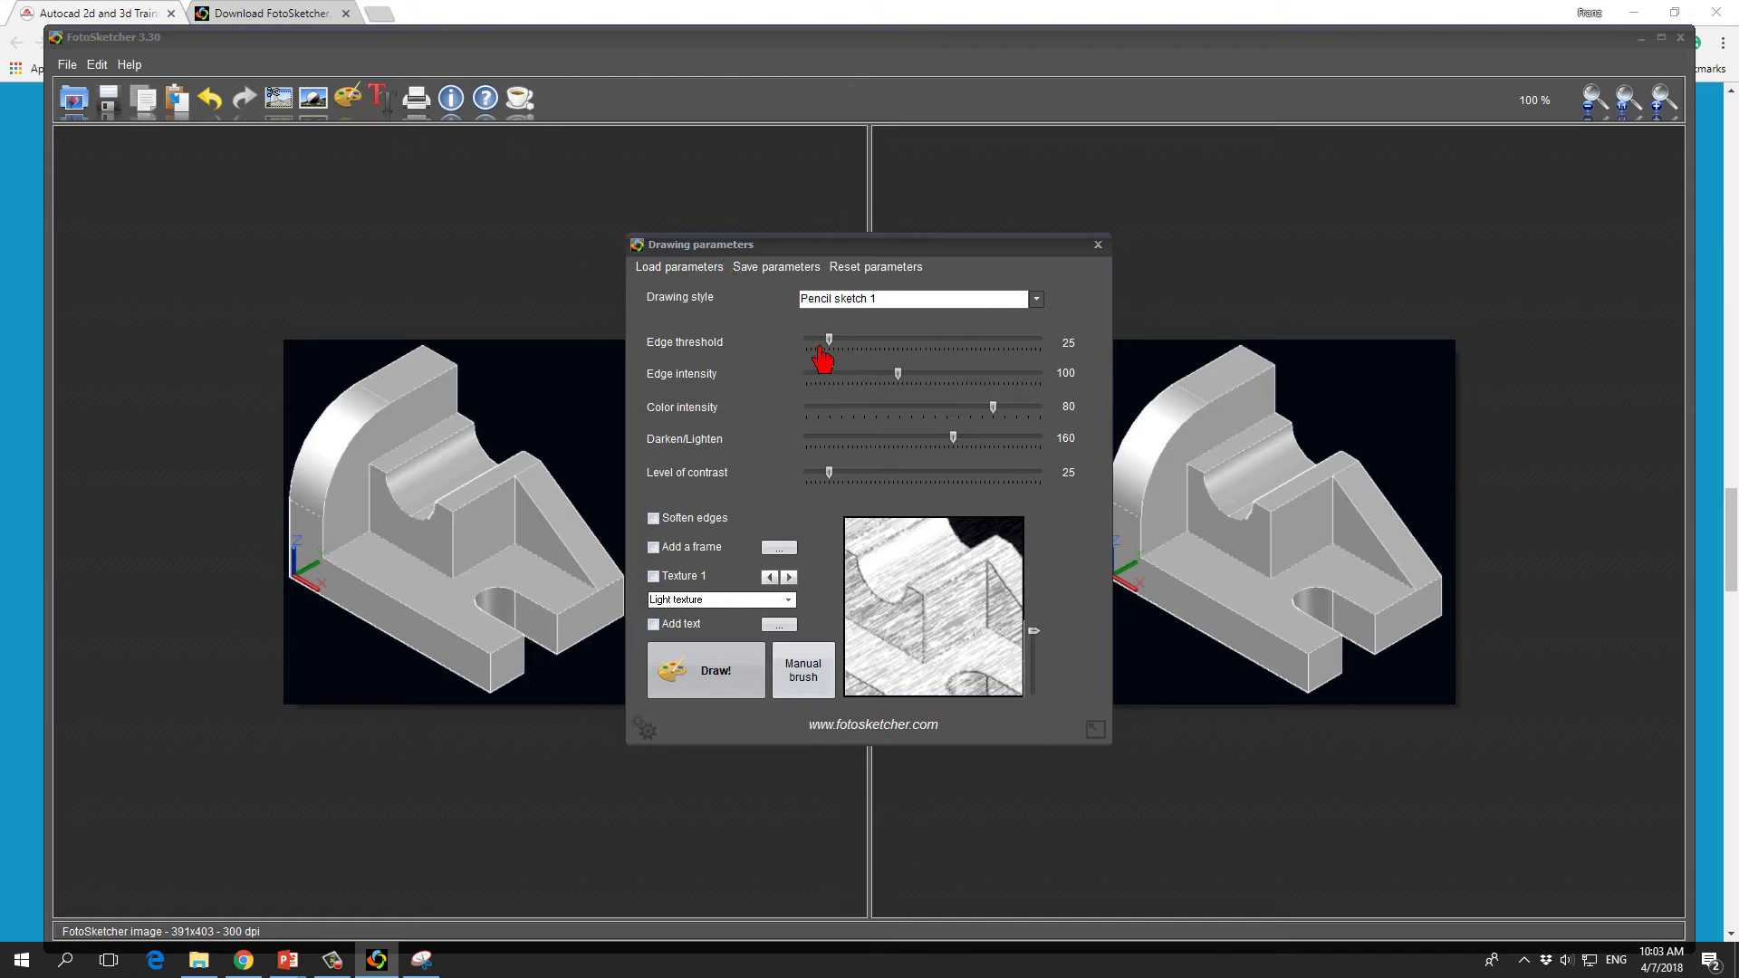
{"action": "left_click_drag", "start_coordinate": [829, 342], "coordinate": [824, 395]}
{"action": "left_click_drag", "start_coordinate": [993, 424], "coordinate": [836, 434]}
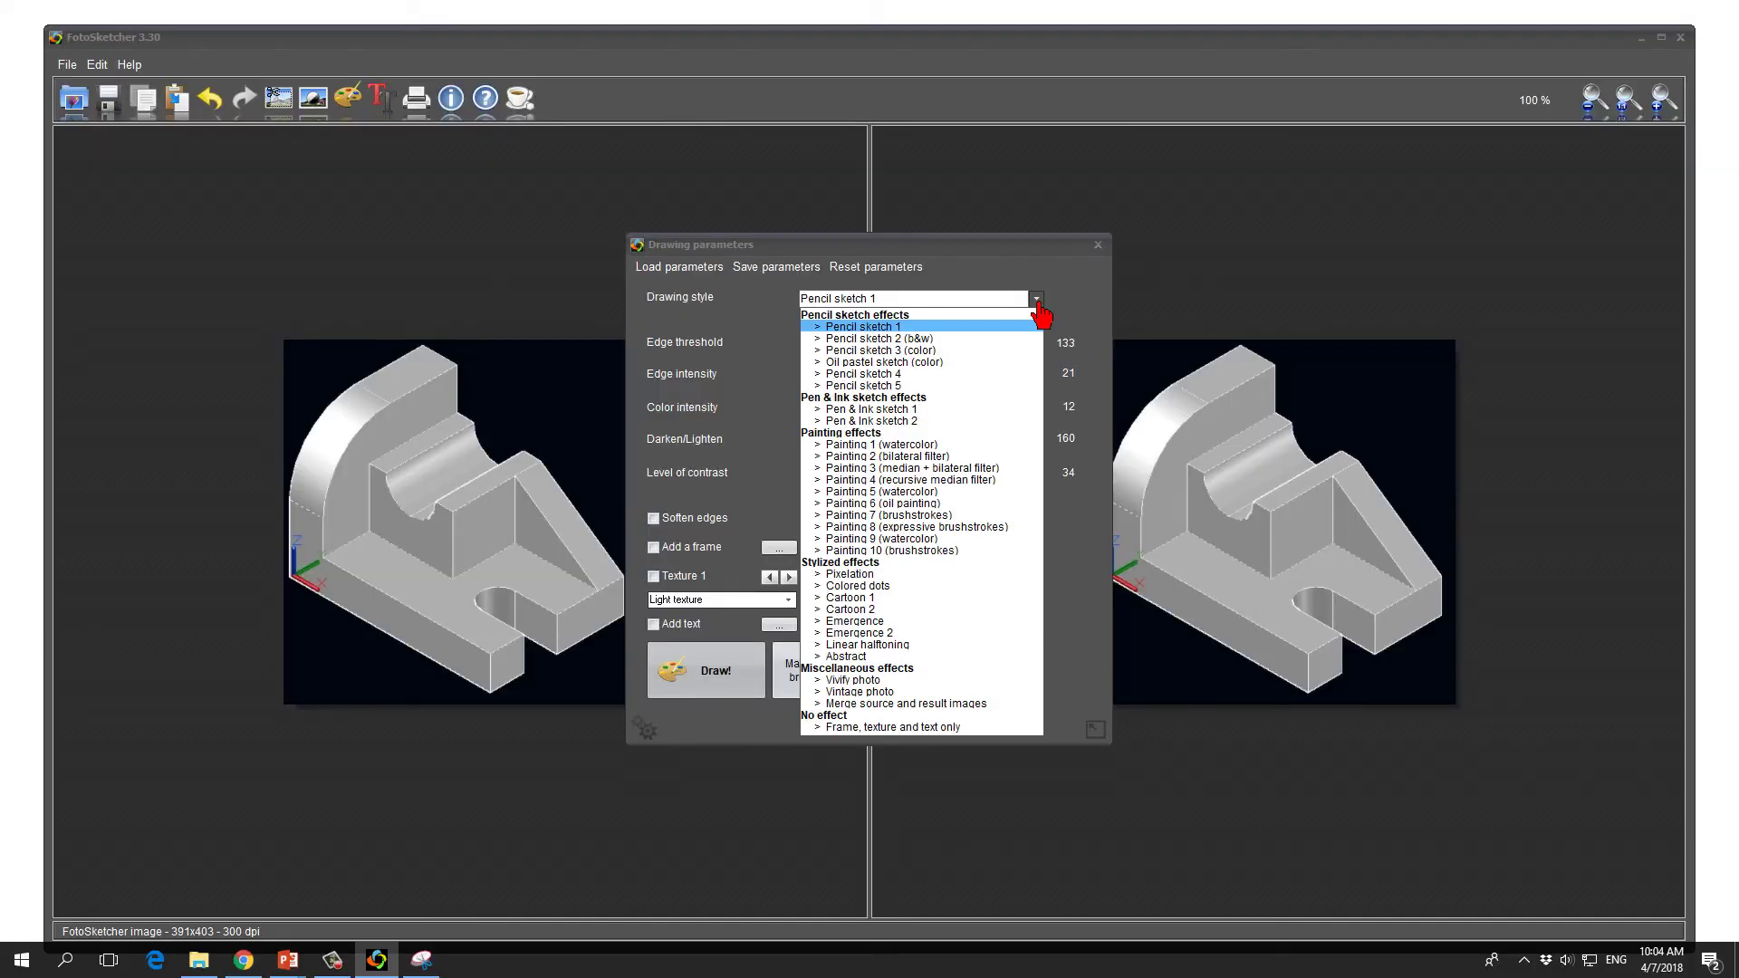
Switch the drawing style to Pencil sketch 2 (b&w) with stroke length 22.
{"action": "left_click", "coordinate": [902, 340]}
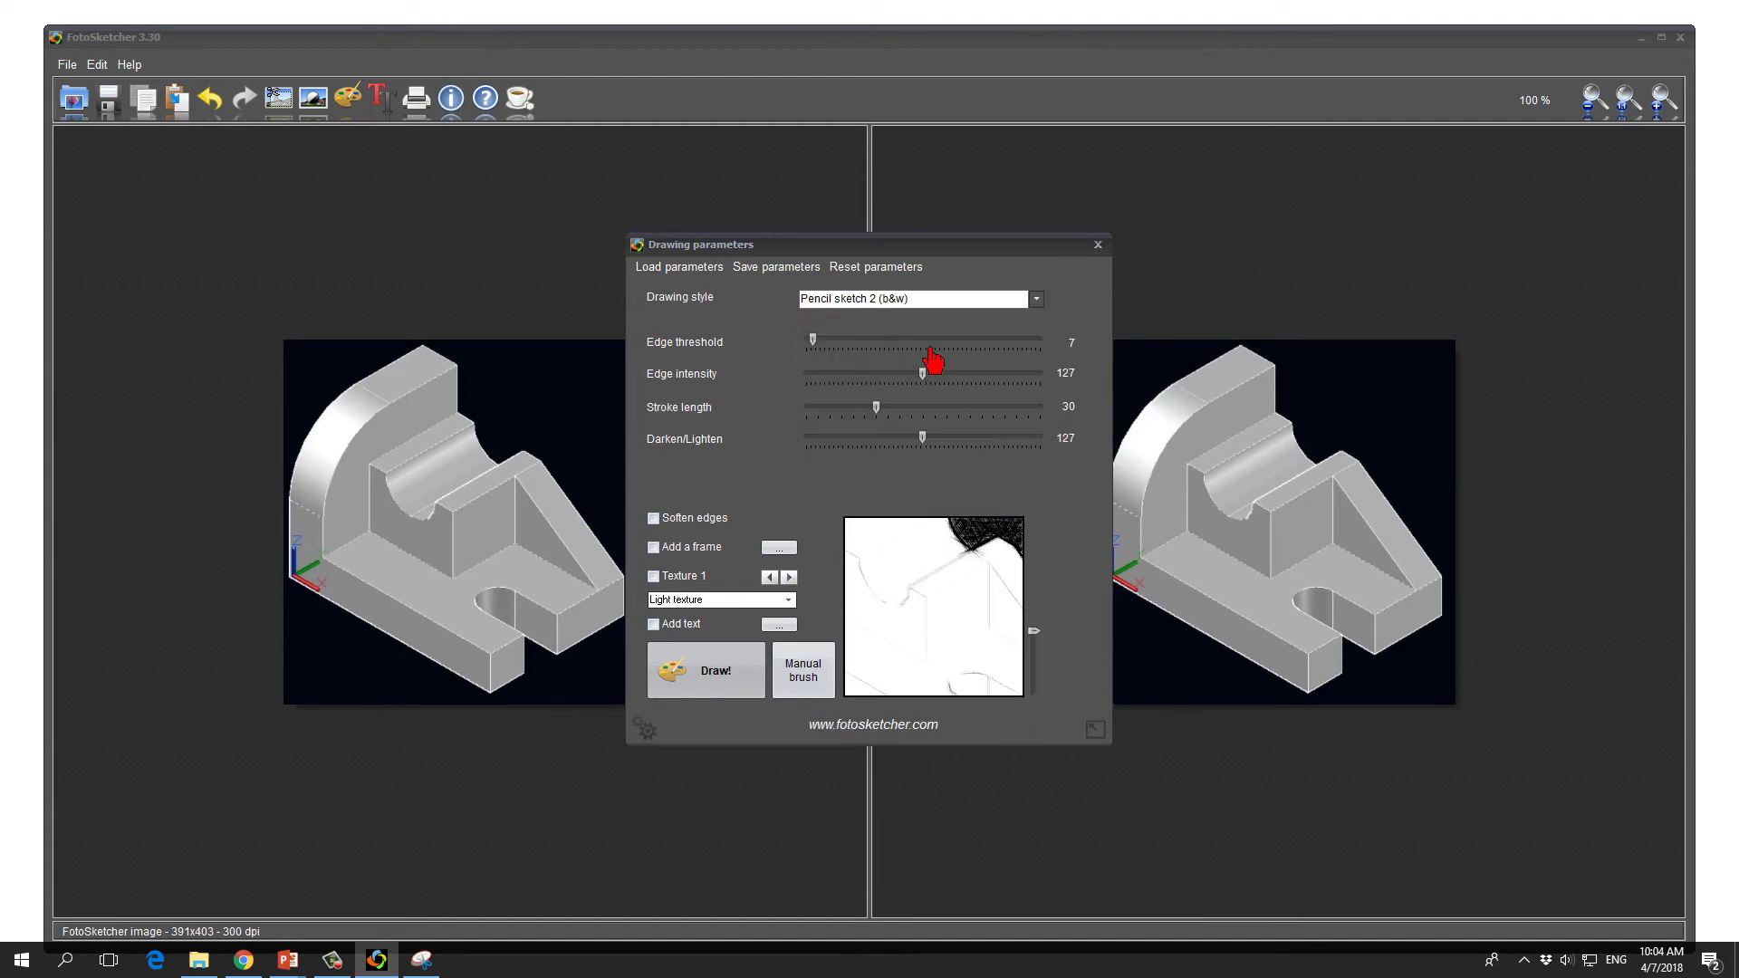
{"action": "left_click_drag", "start_coordinate": [1006, 252], "coordinate": [987, 251]}
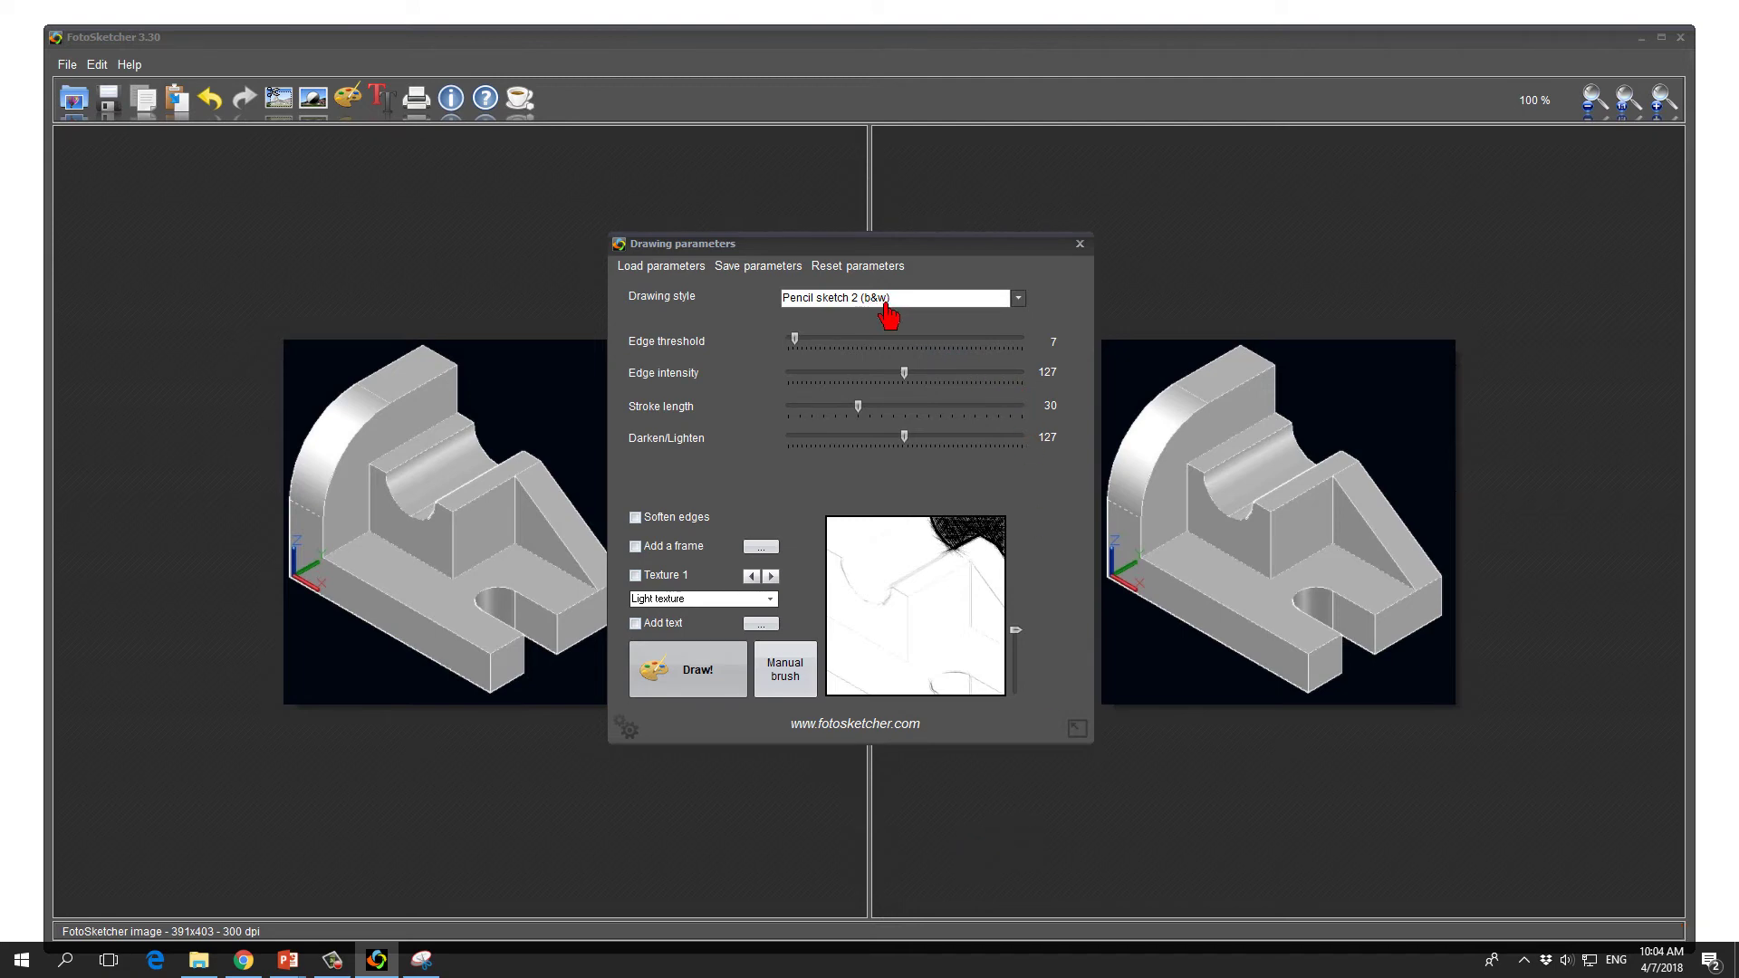
{"action": "scroll", "coordinate": [994, 659], "scroll_direction": "down", "scroll_amount": 2}
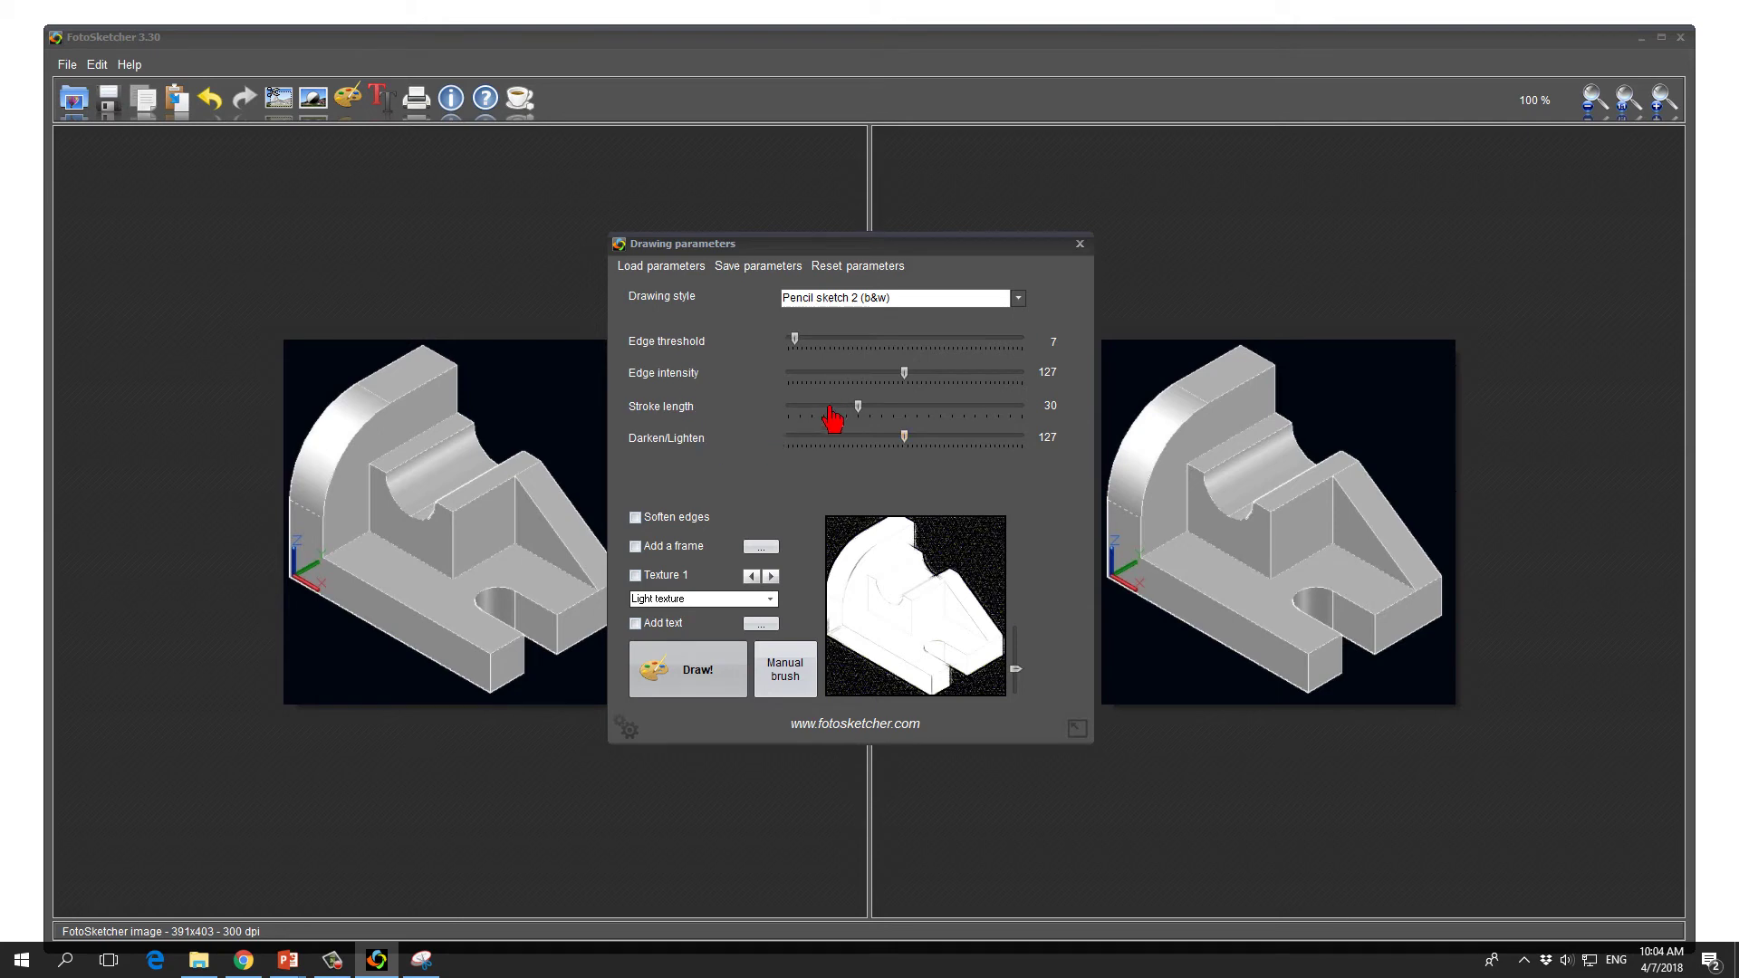
{"action": "left_click_drag", "start_coordinate": [858, 407], "coordinate": [840, 409]}
{"action": "left_click_drag", "start_coordinate": [1015, 670], "coordinate": [1015, 631]}
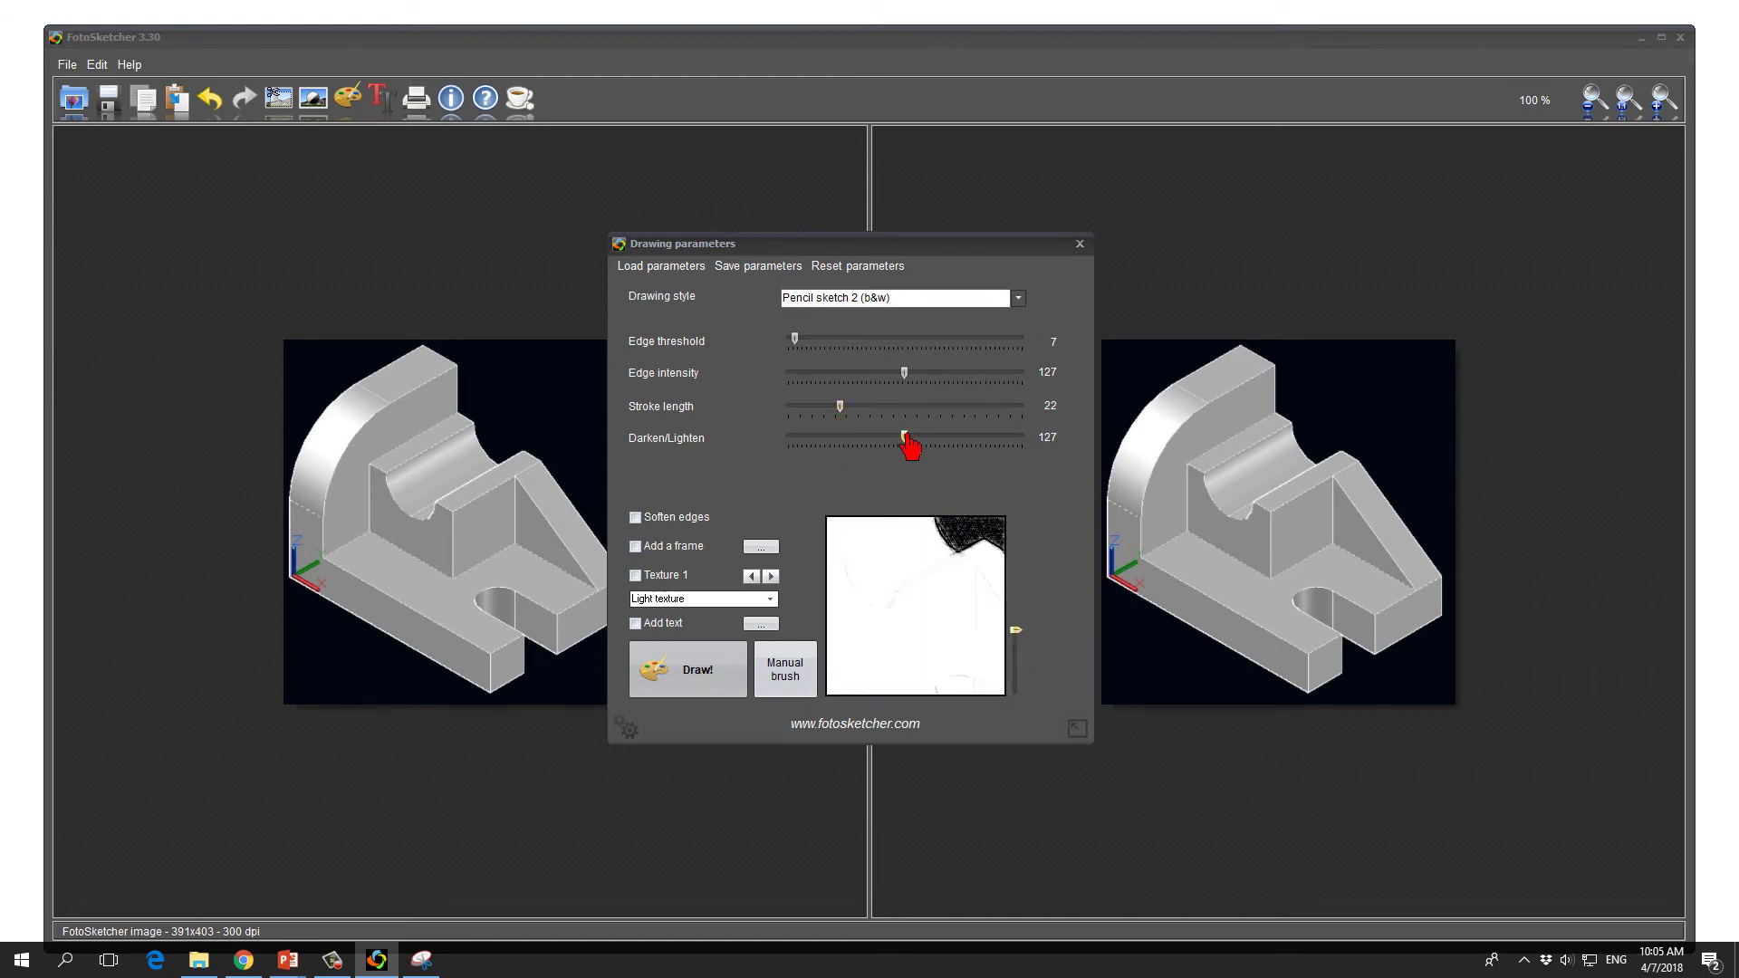
Tune edge threshold to 36, edge intensity to 193 and darken/lighten to about 201.
{"action": "left_click_drag", "start_coordinate": [908, 444], "coordinate": [1005, 448]}
{"action": "left_click_drag", "start_coordinate": [795, 339], "coordinate": [821, 339]}
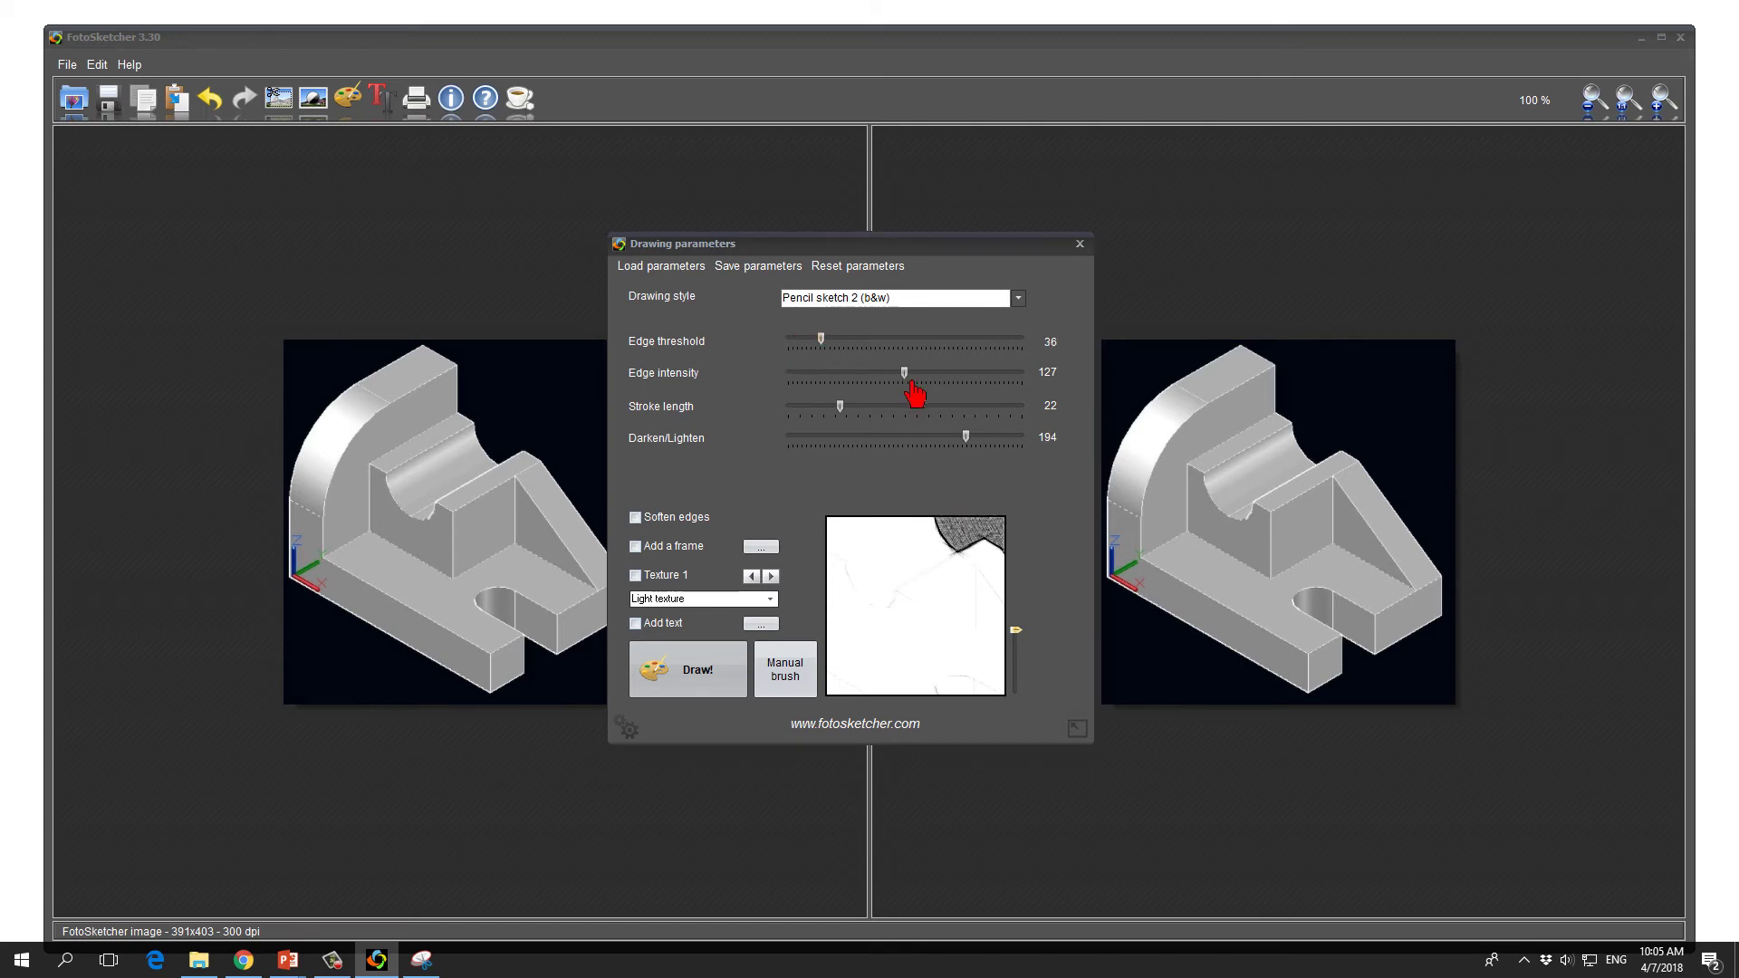
{"action": "mouse_move", "coordinate": [918, 388]}
{"action": "left_mouse_down"}
{"action": "mouse_move", "coordinate": [976, 395]}
{"action": "mouse_move", "coordinate": [955, 378]}
{"action": "left_mouse_up"}
{"action": "left_click_drag", "start_coordinate": [965, 436], "coordinate": [989, 446]}
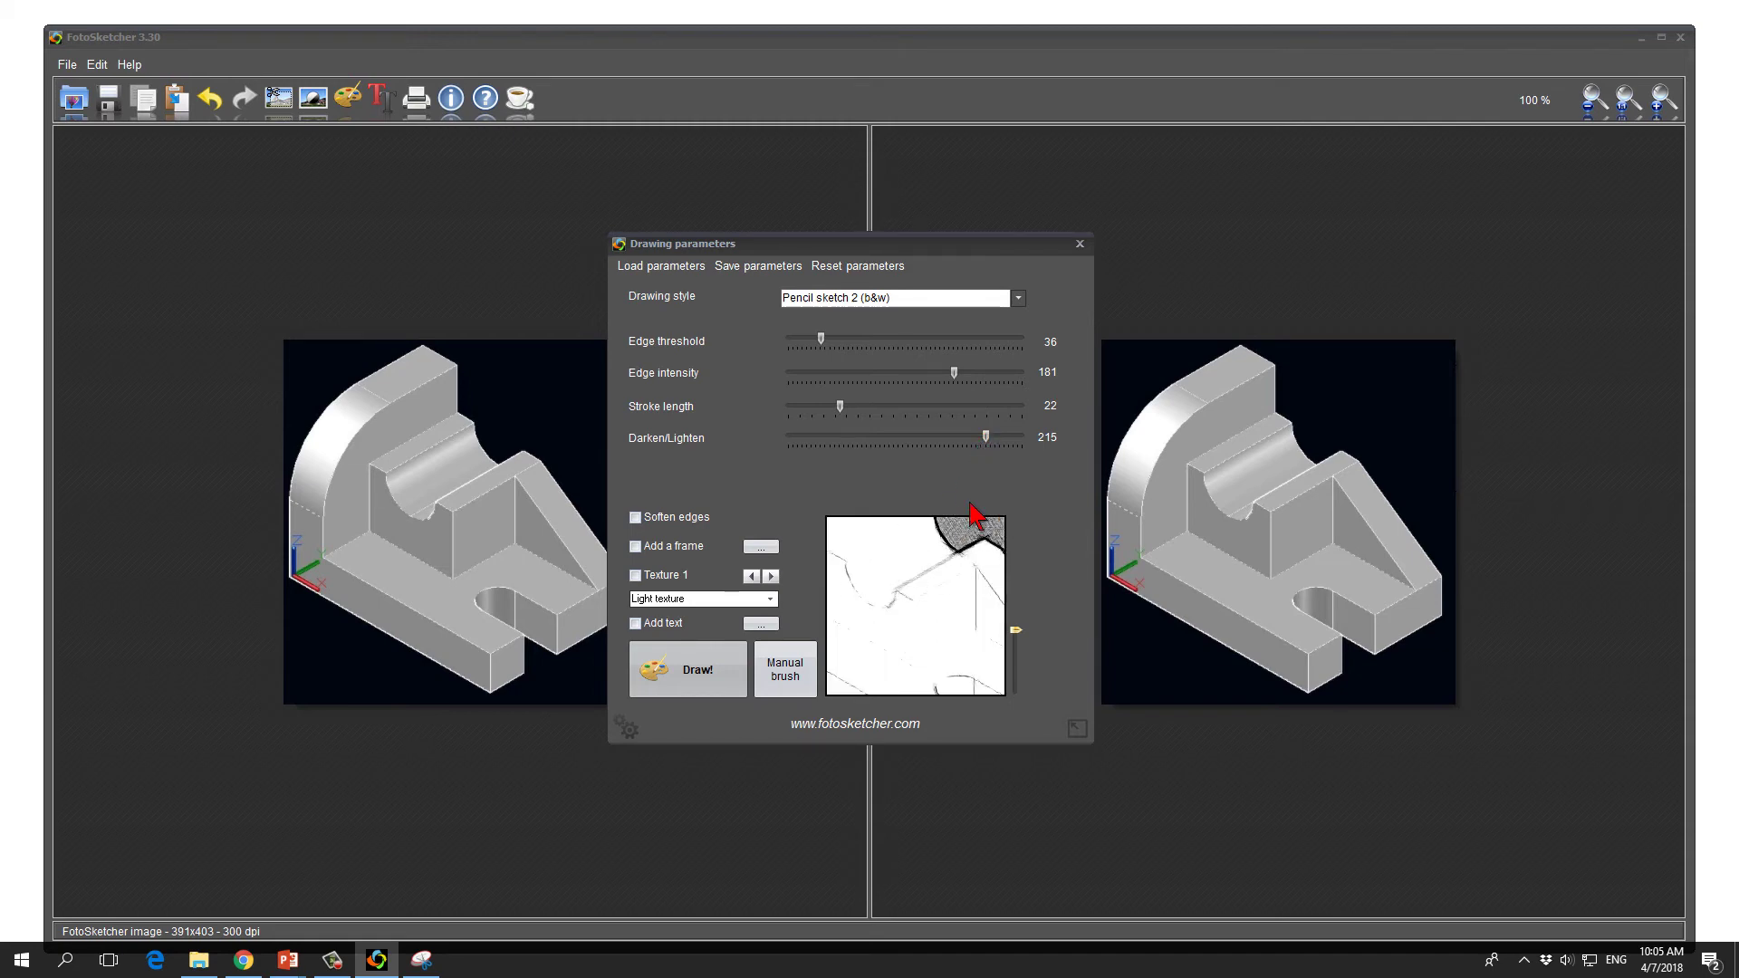
{"action": "left_click_drag", "start_coordinate": [985, 442], "coordinate": [837, 448]}
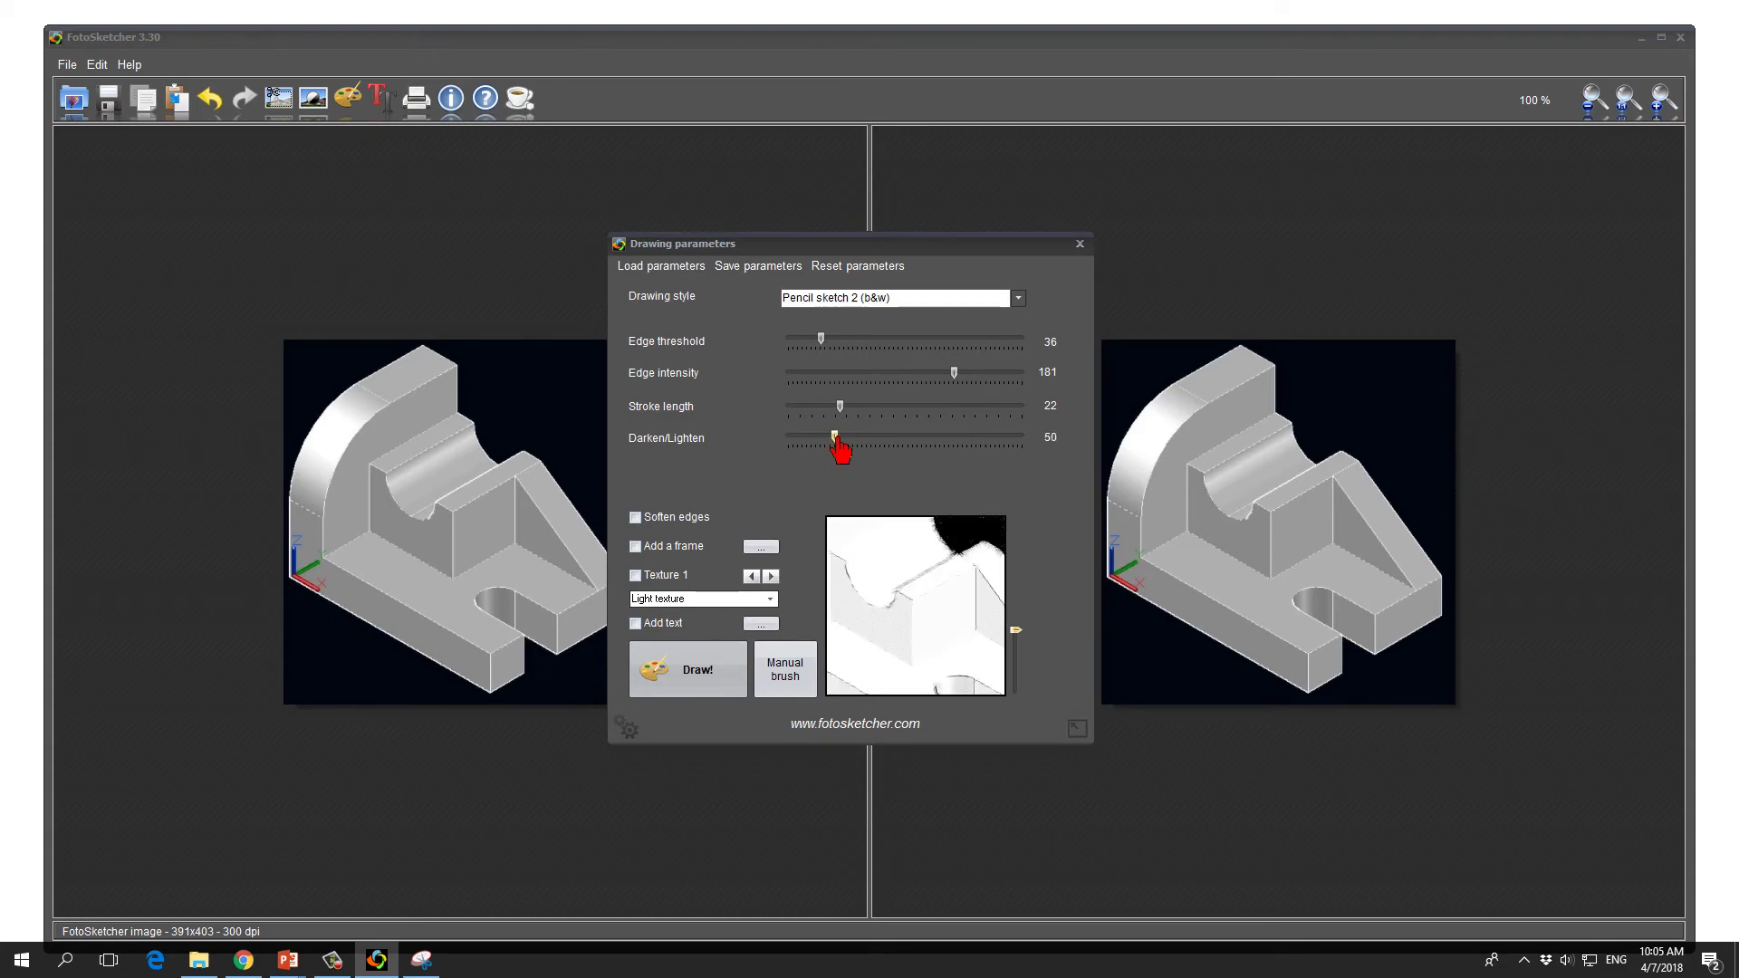
{"action": "left_click_drag", "start_coordinate": [836, 438], "coordinate": [972, 442]}
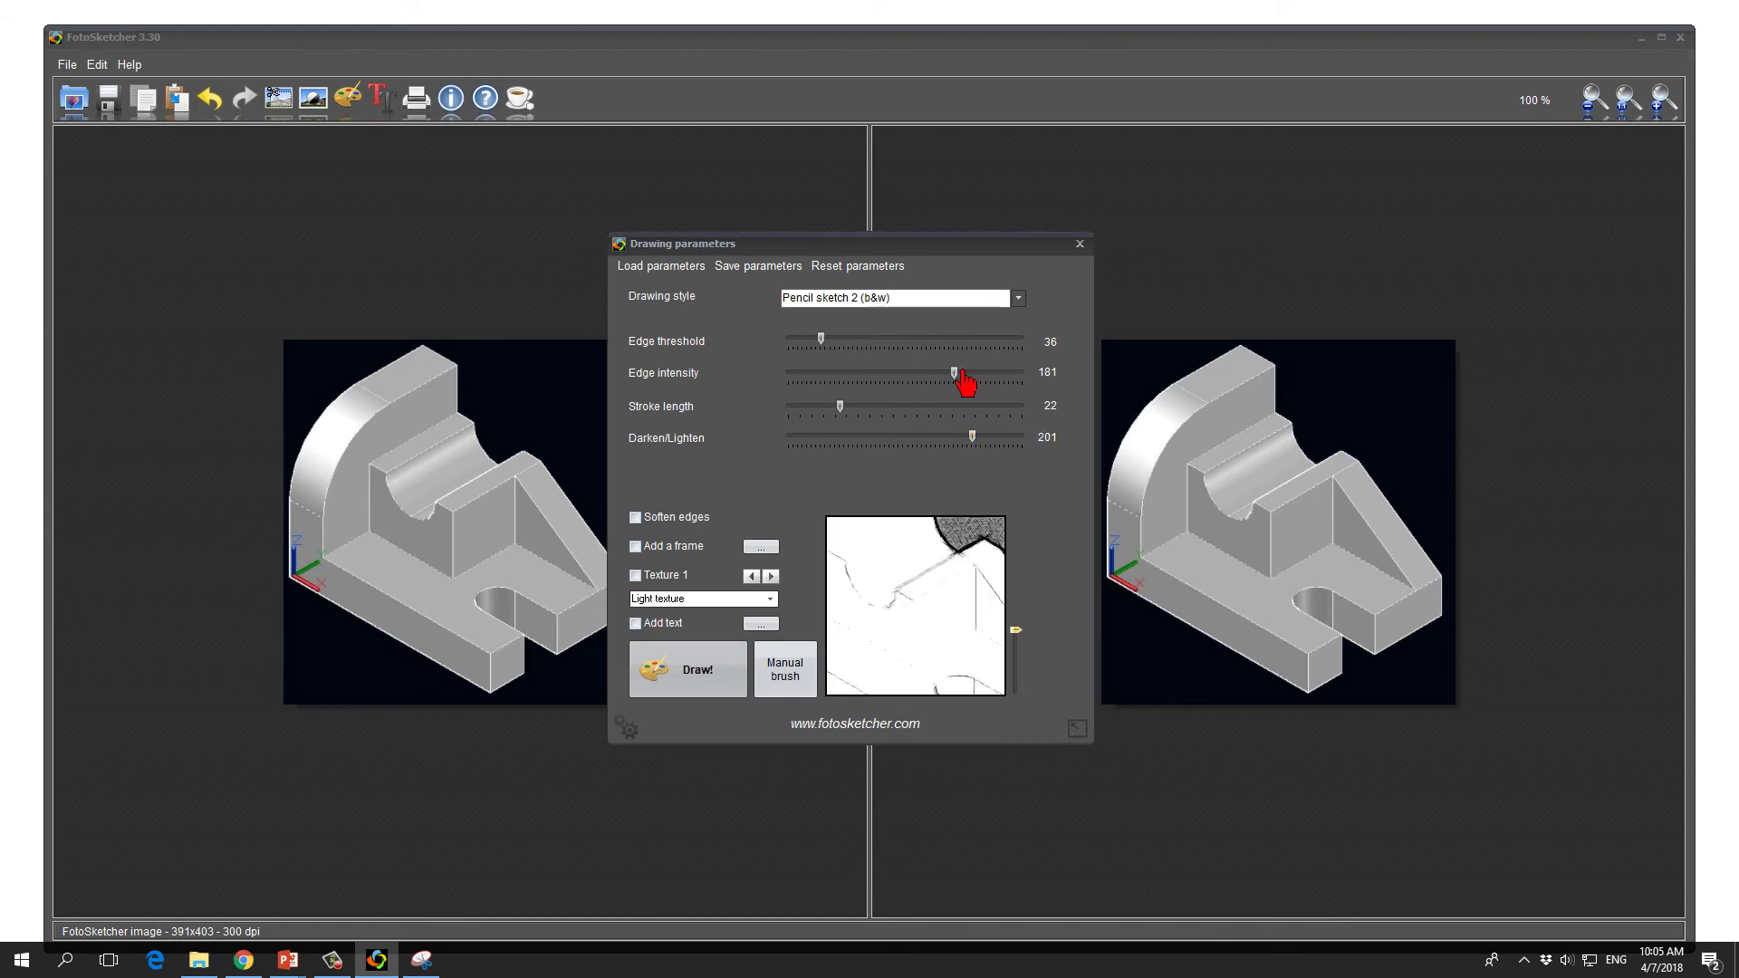
{"action": "mouse_move", "coordinate": [958, 381]}
{"action": "left_mouse_down"}
{"action": "mouse_move", "coordinate": [990, 389]}
{"action": "mouse_move", "coordinate": [965, 375]}
{"action": "left_mouse_up"}
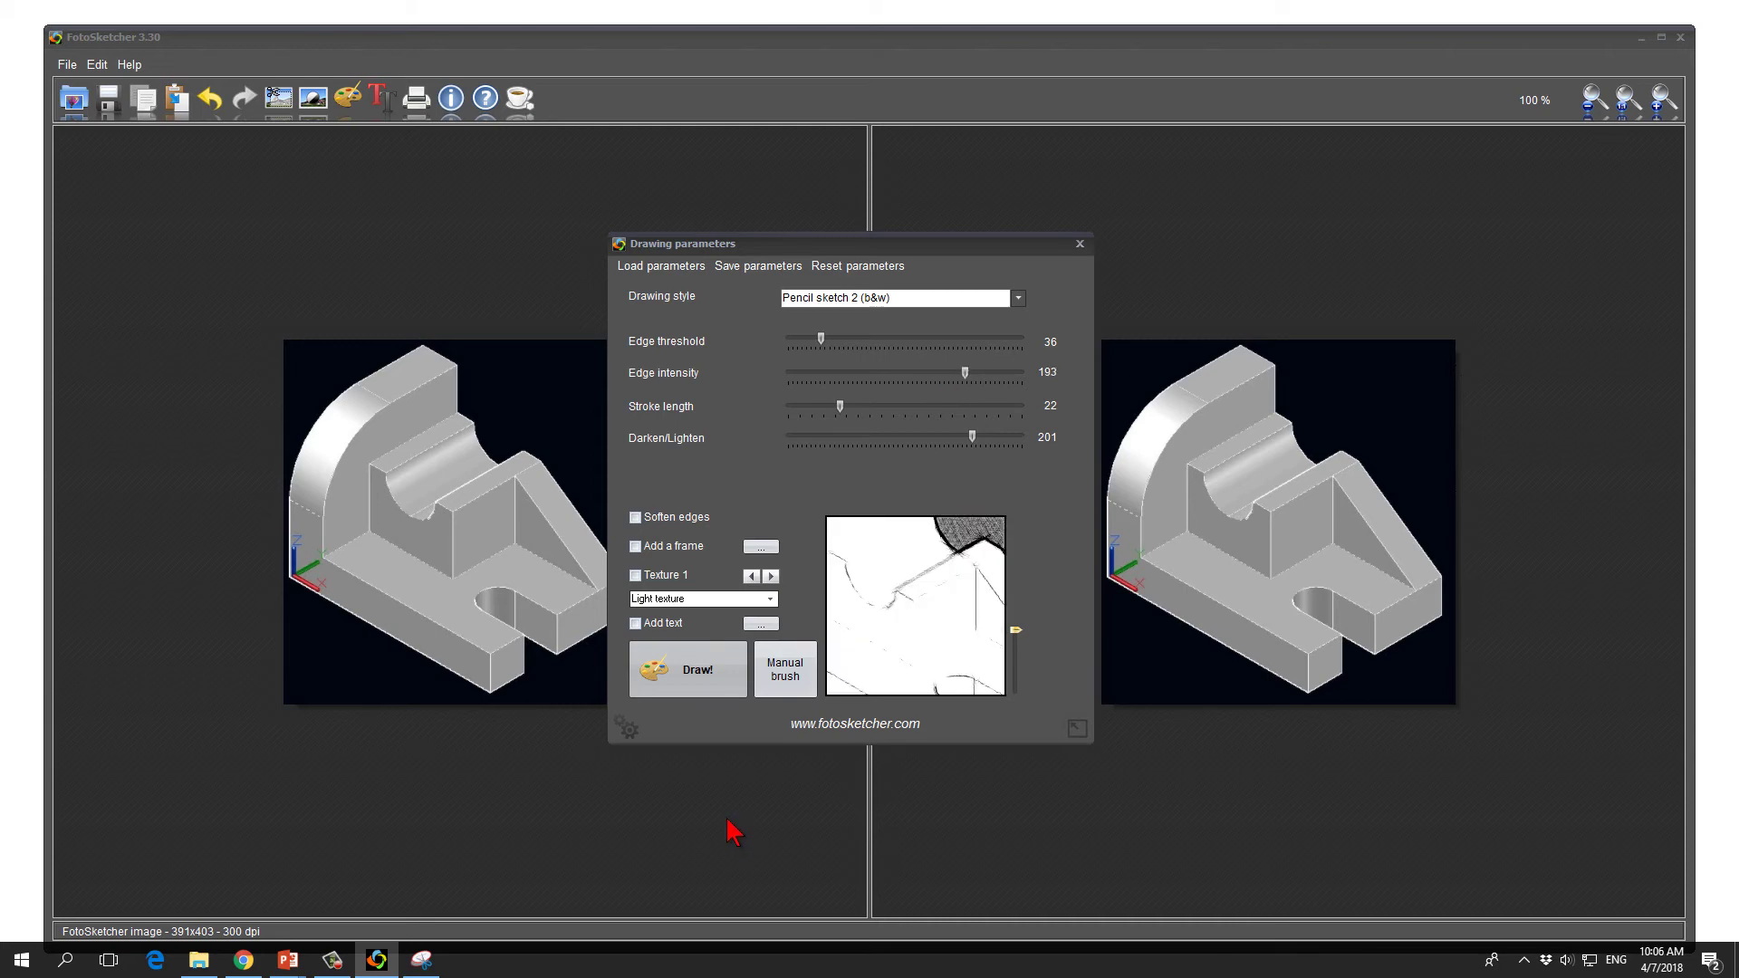
Render the pencil sketch, then redraw it with edge threshold 7.
{"action": "left_click", "coordinate": [696, 674]}
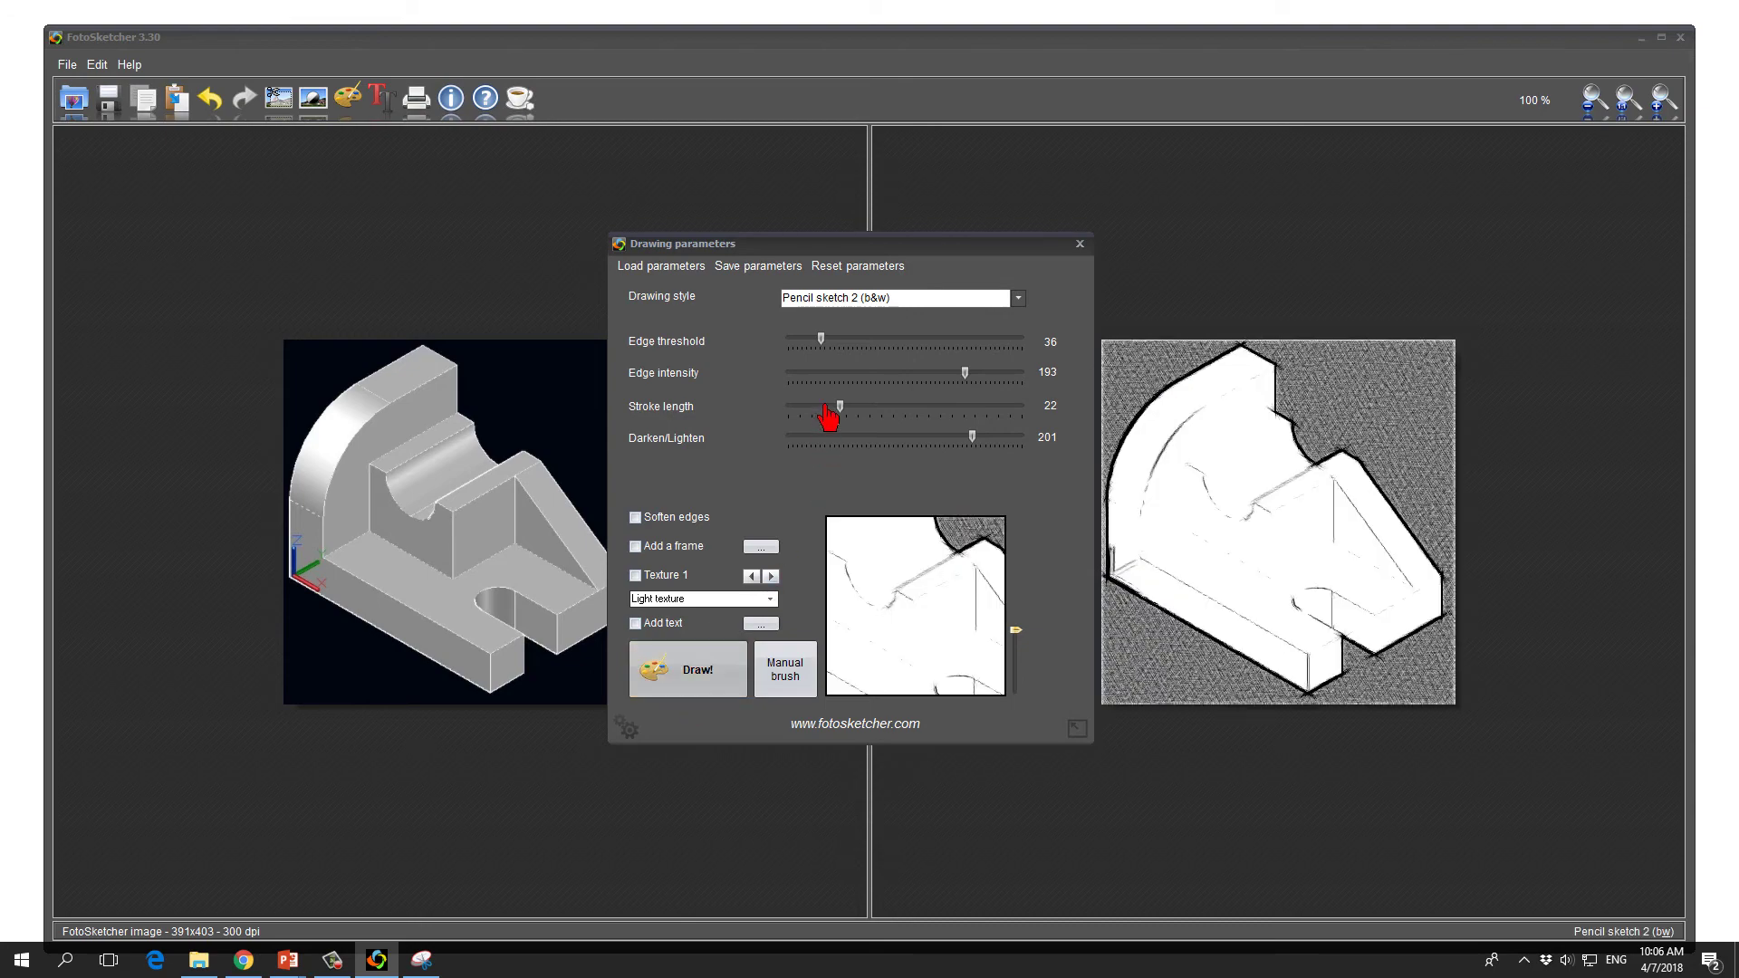
{"action": "left_click_drag", "start_coordinate": [820, 340], "coordinate": [794, 342]}
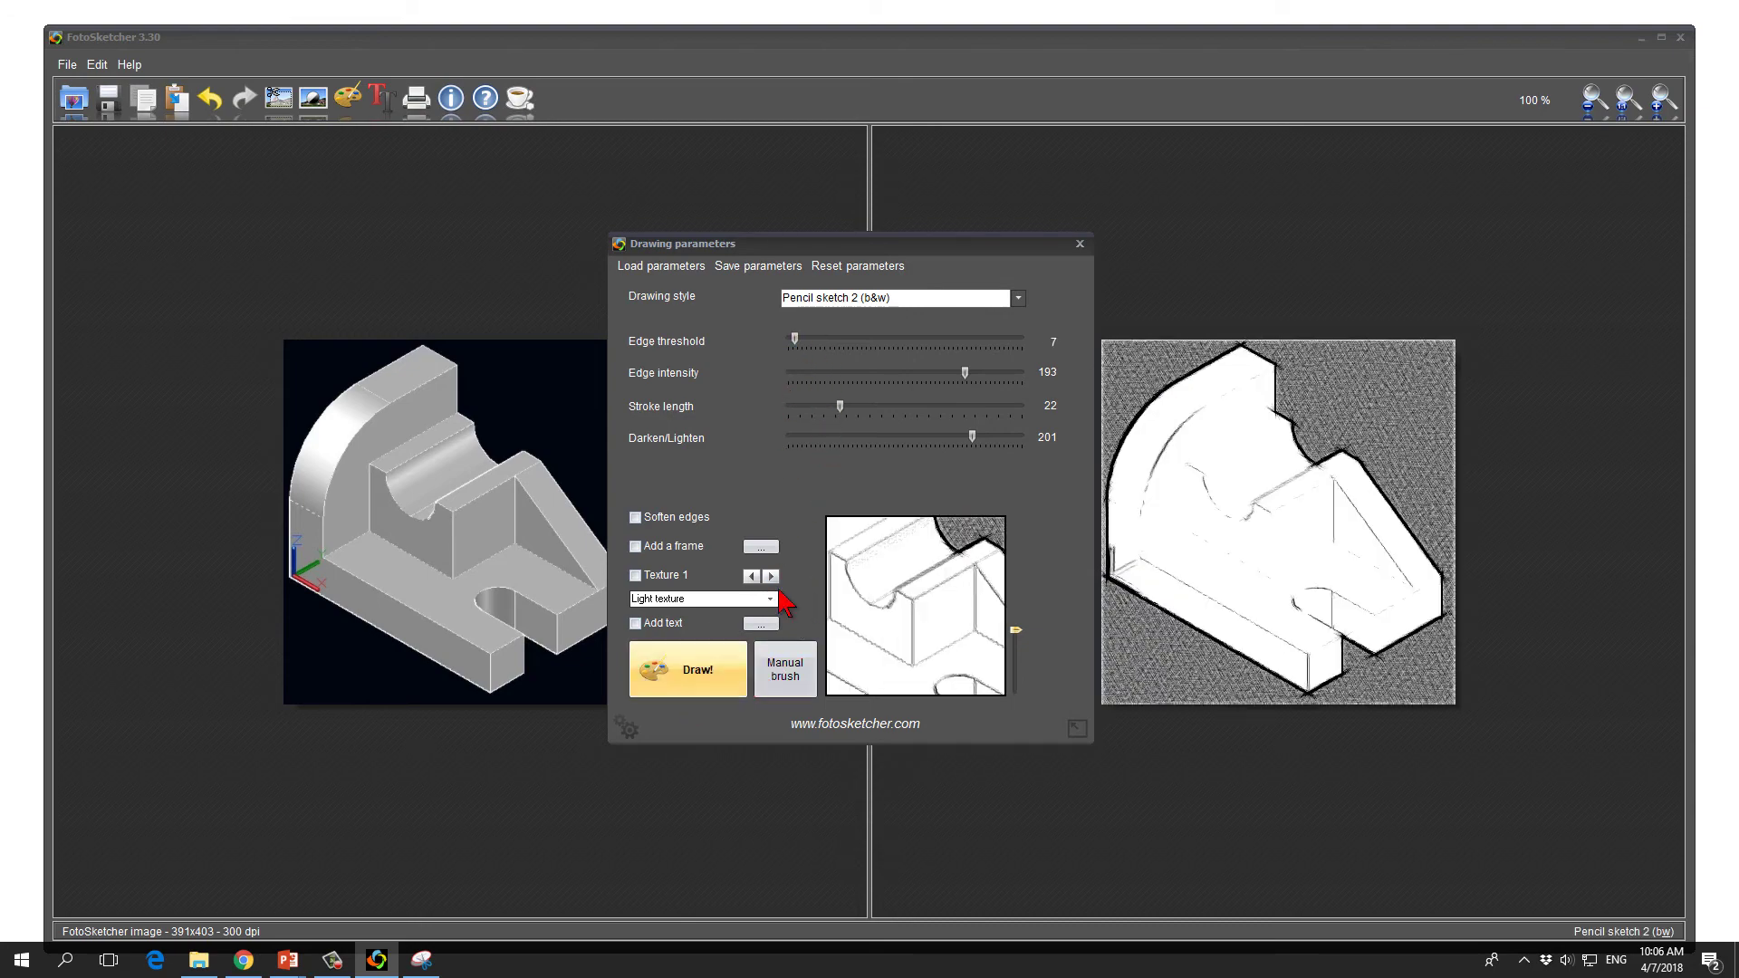
{"action": "left_click", "coordinate": [698, 675]}
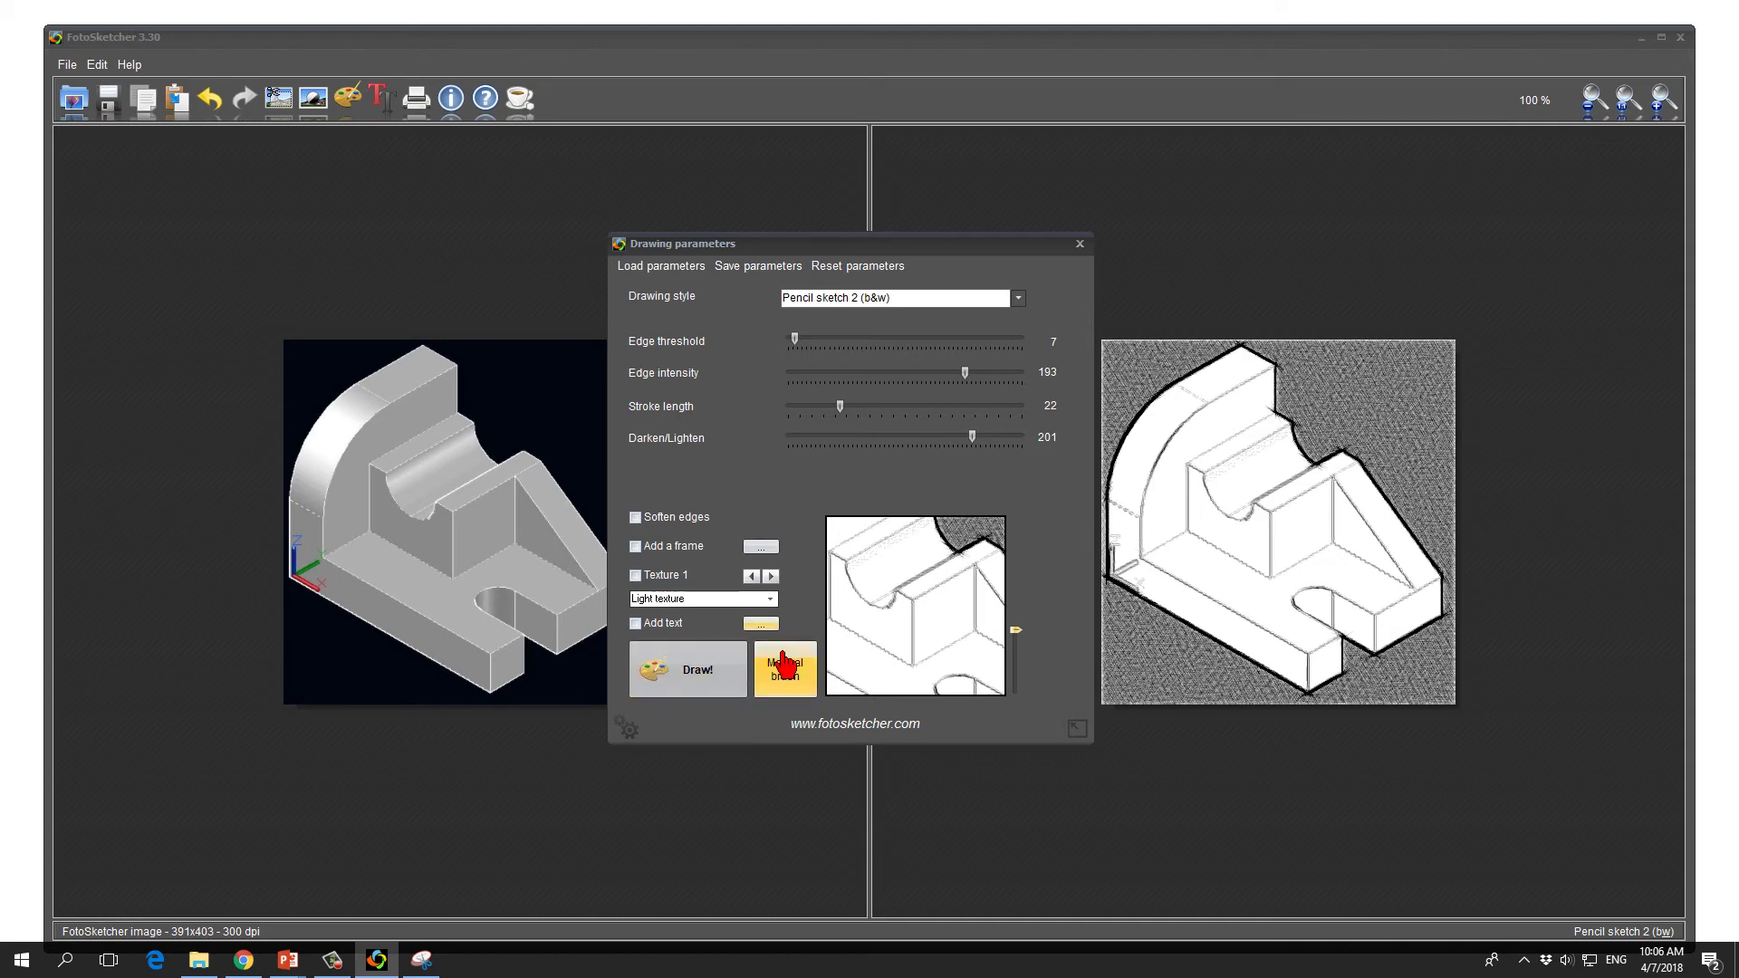
Save the drawing as a JPG in the Pictures folder.
{"action": "left_click", "coordinate": [67, 64]}
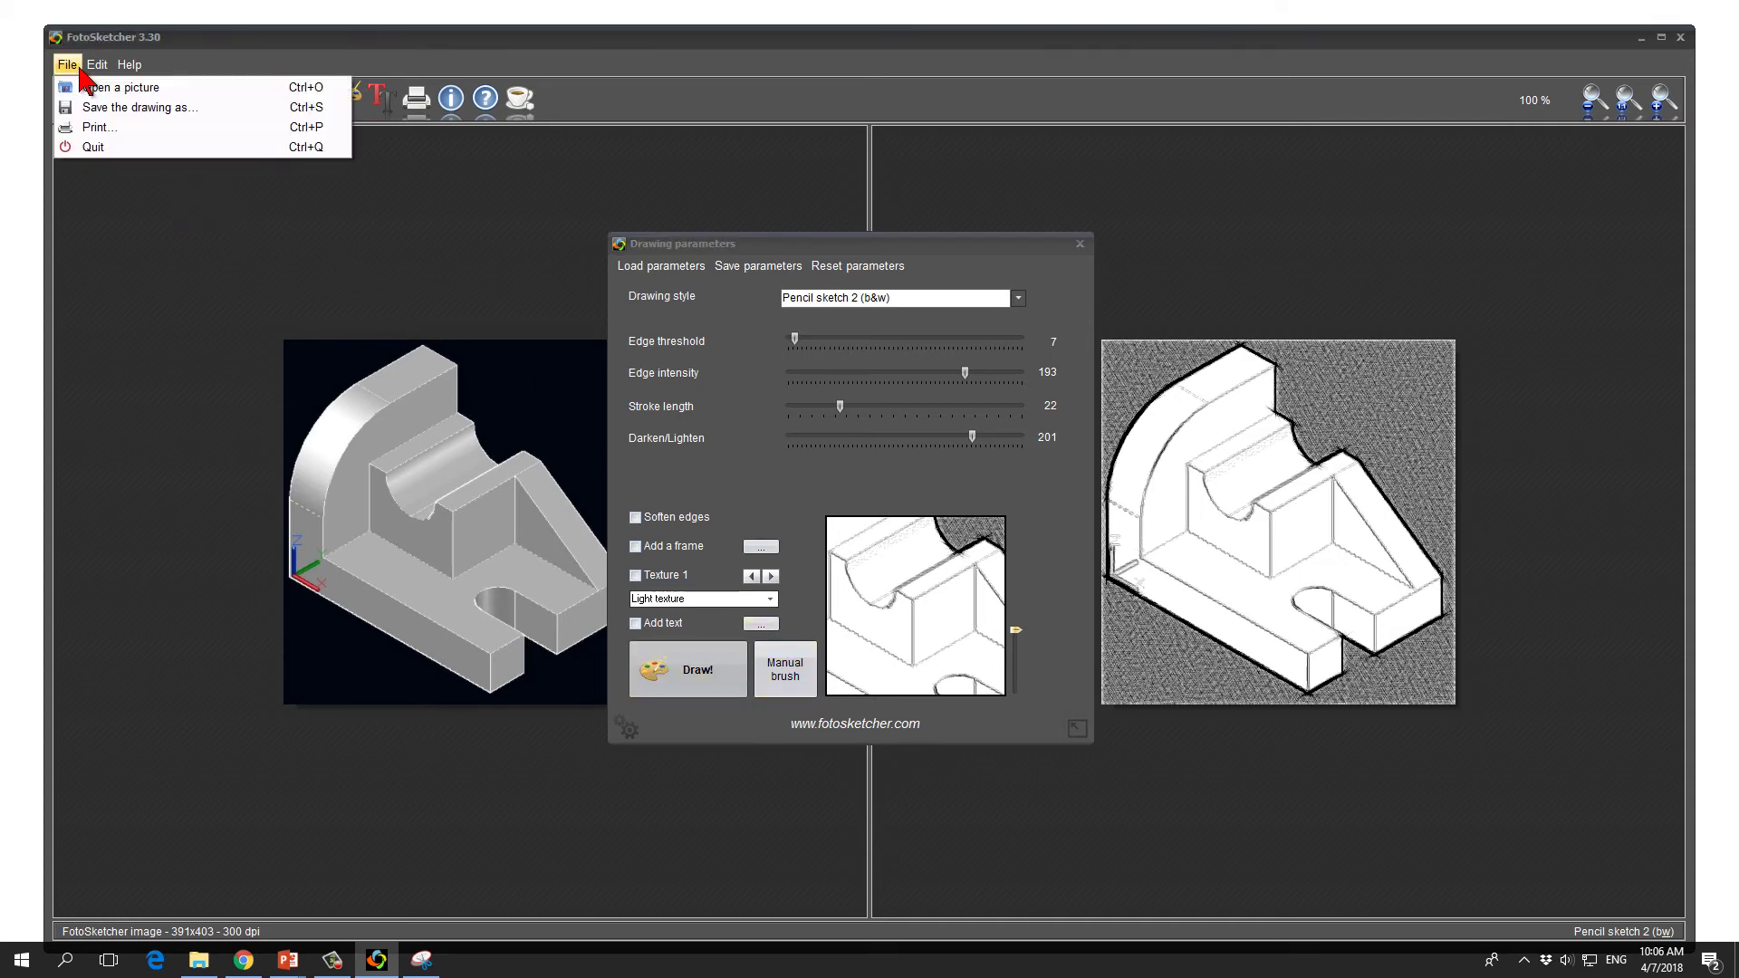
{"action": "left_click", "coordinate": [91, 113]}
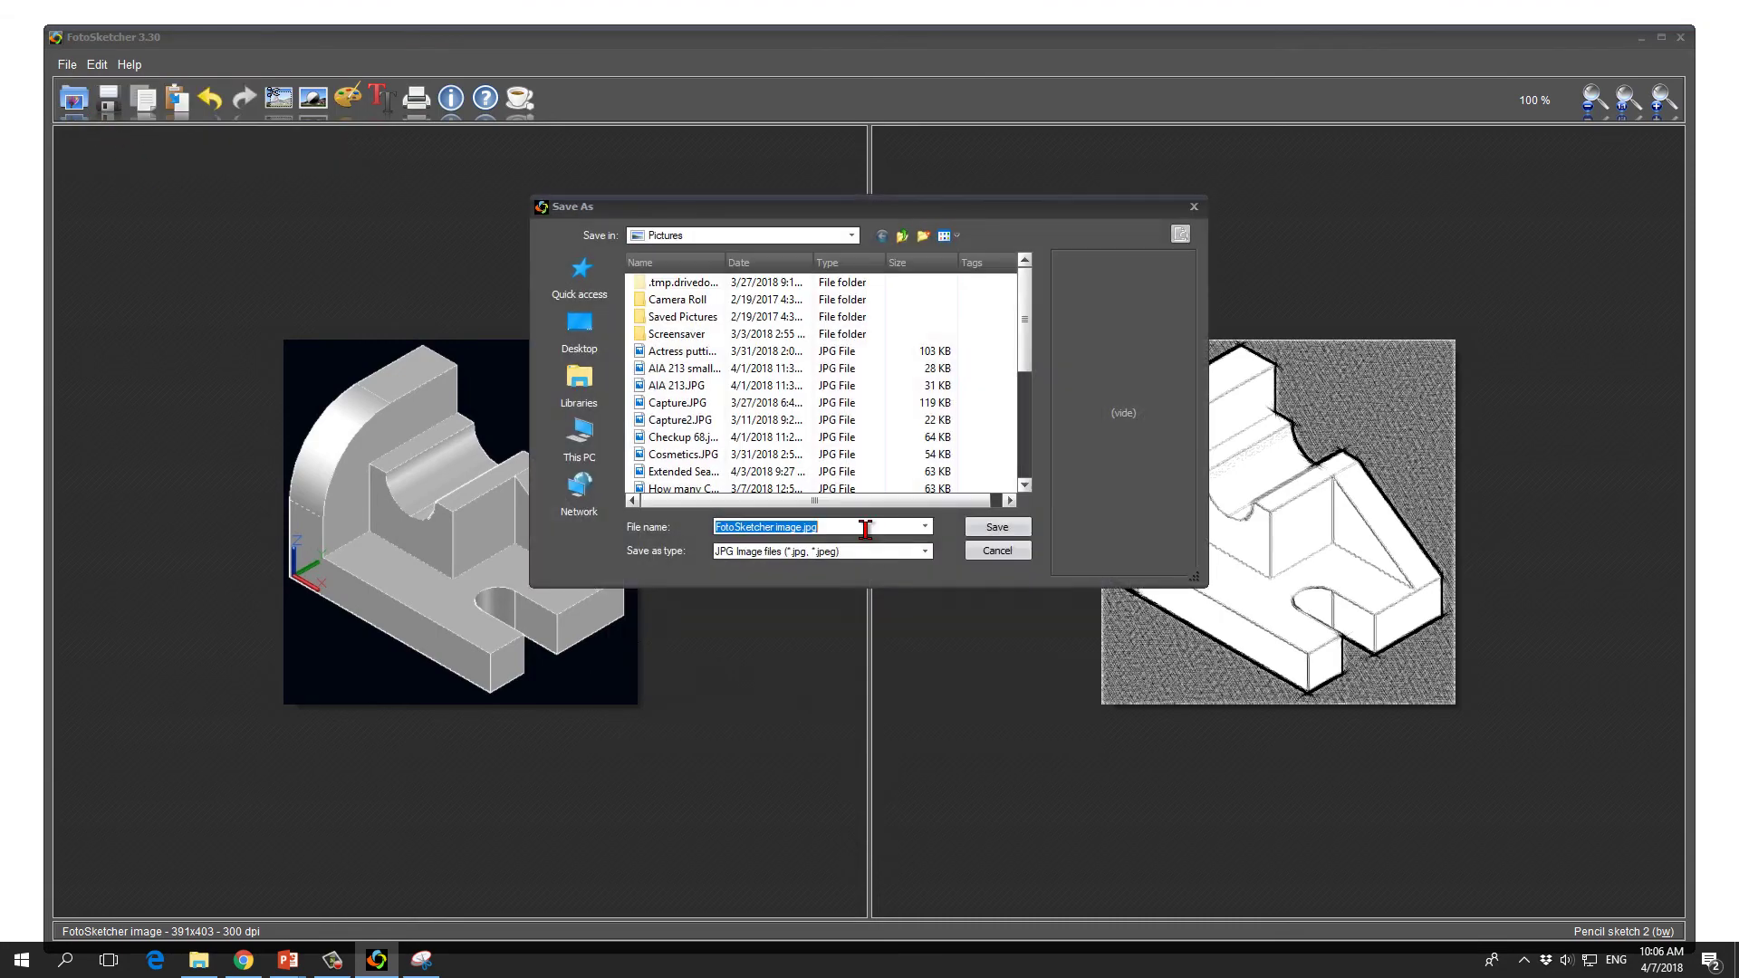
{"action": "left_click", "coordinate": [591, 389]}
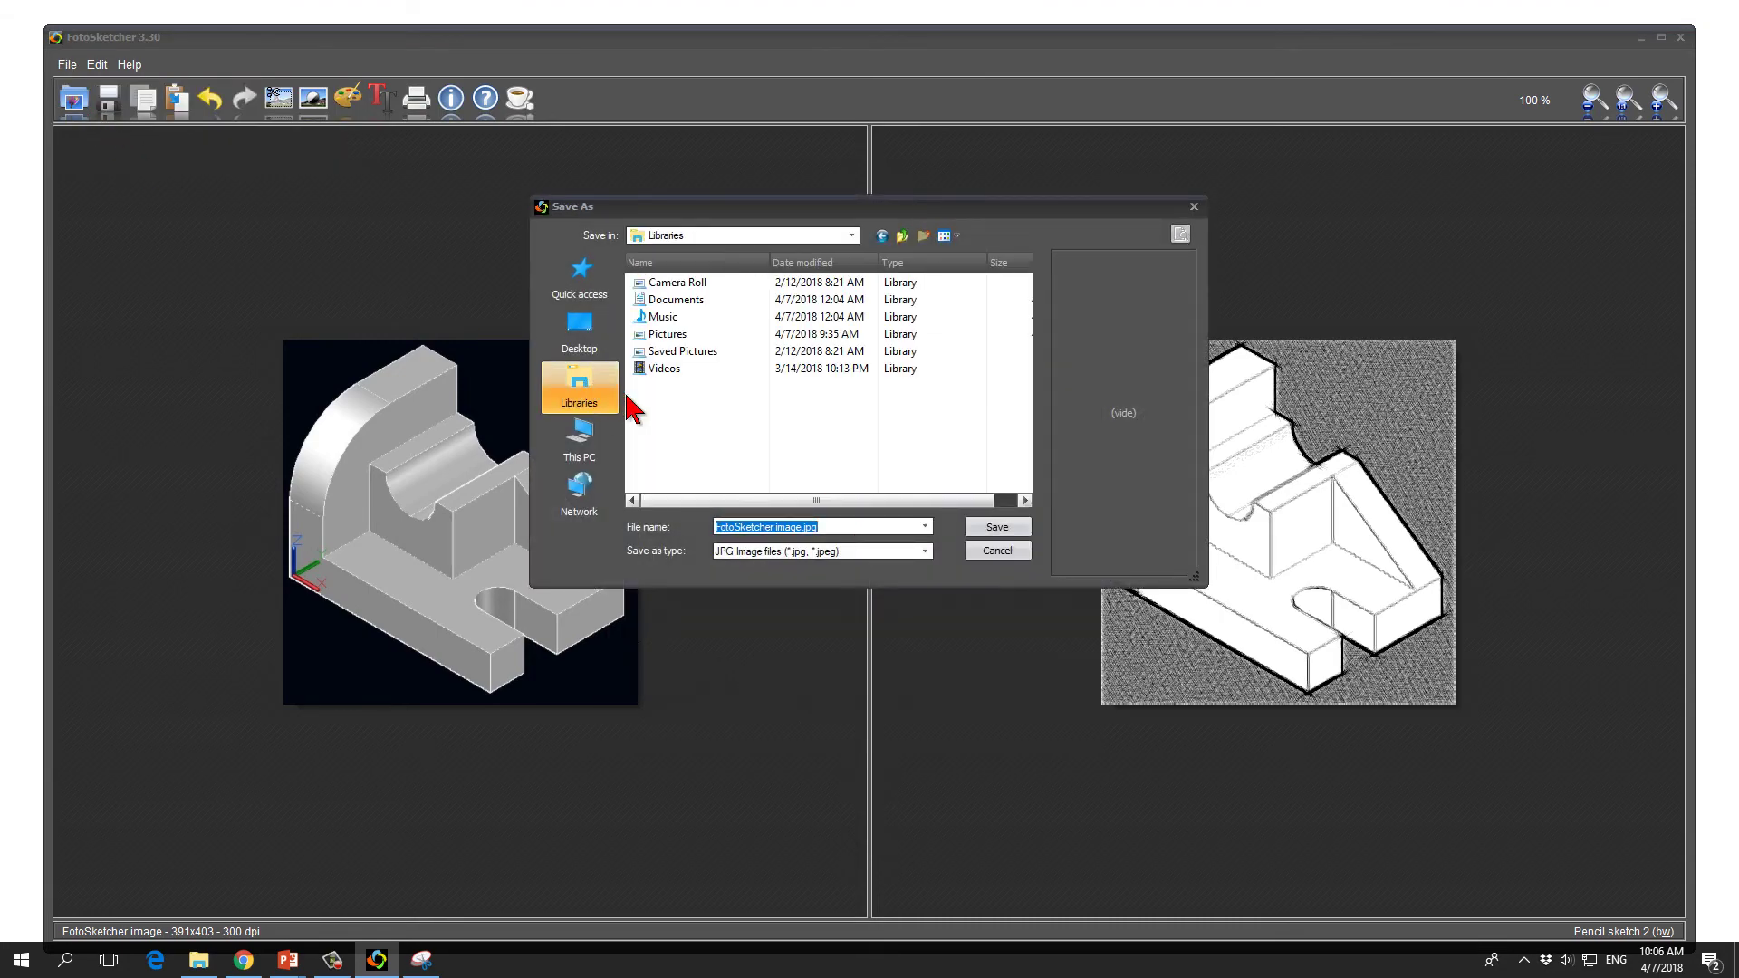
{"action": "double_click", "coordinate": [666, 335]}
{"action": "left_click", "coordinate": [987, 526]}
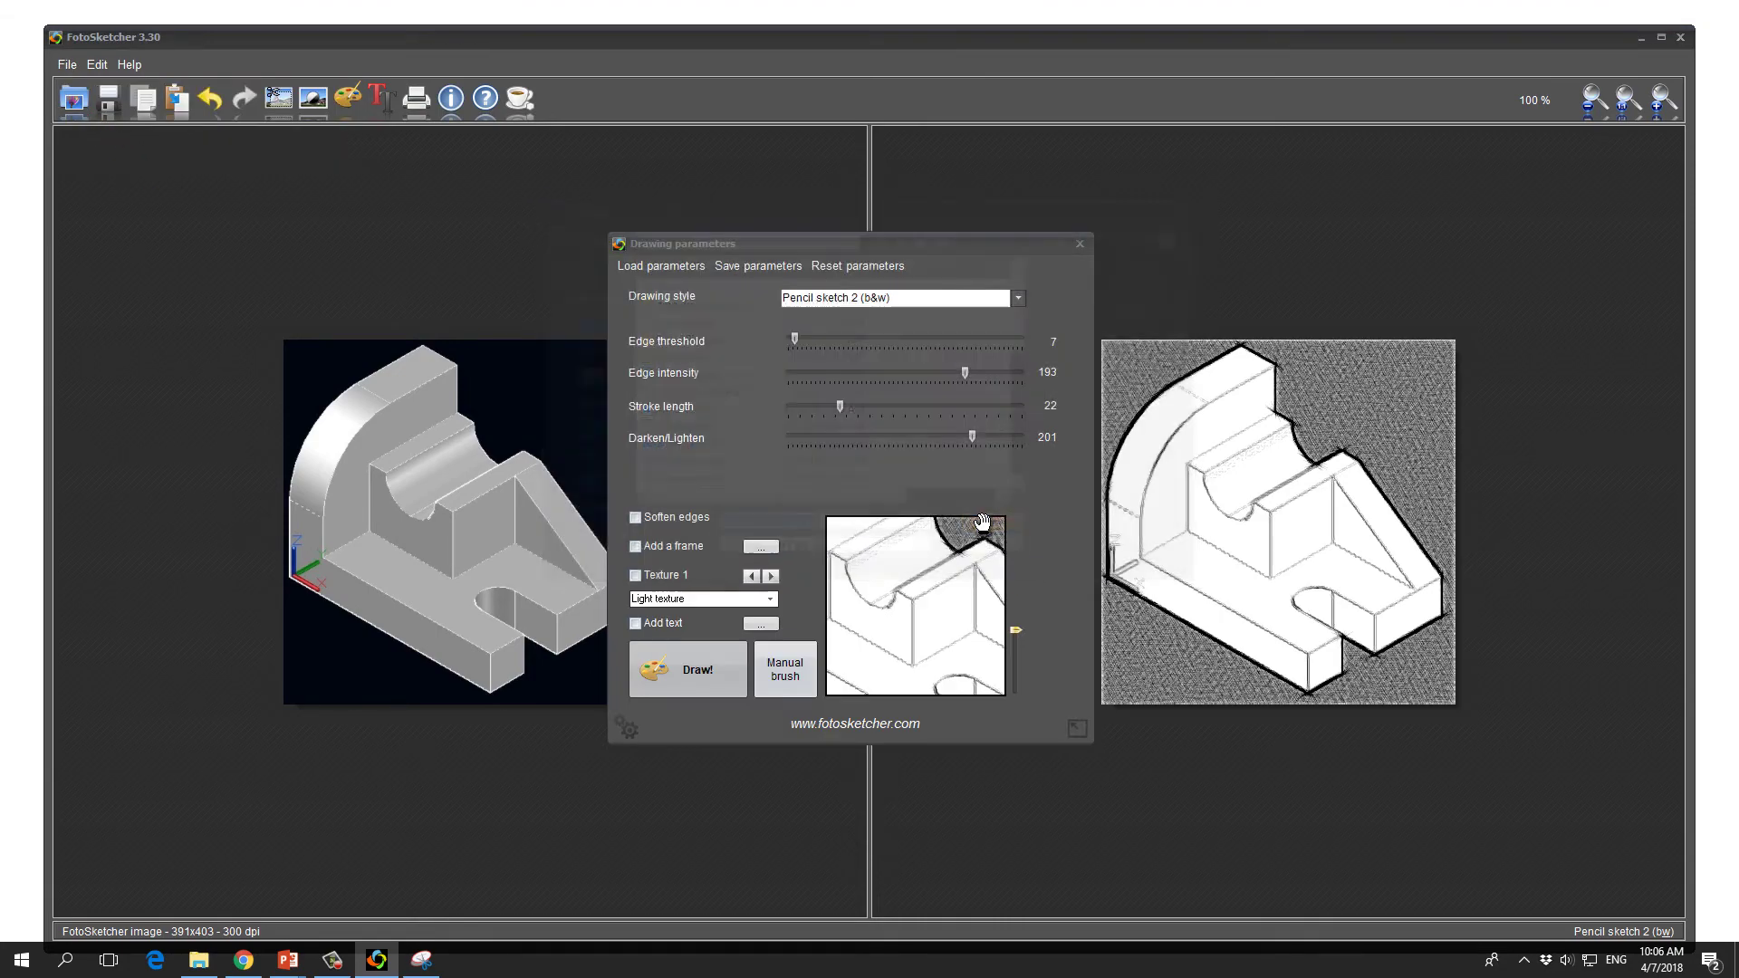